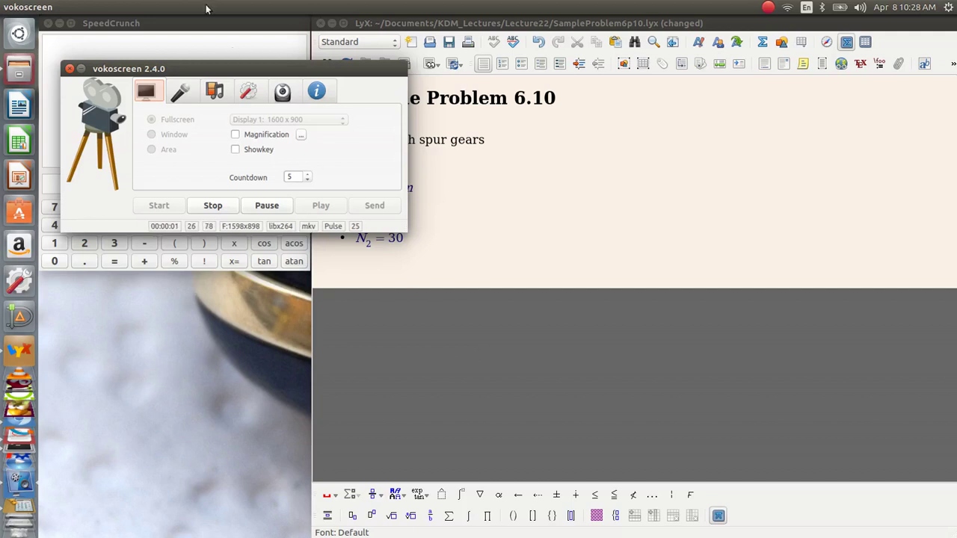
Step: Insert a centred display equation m = d/N as a fraction, then start a new paragraph below it
left_click(81, 68)
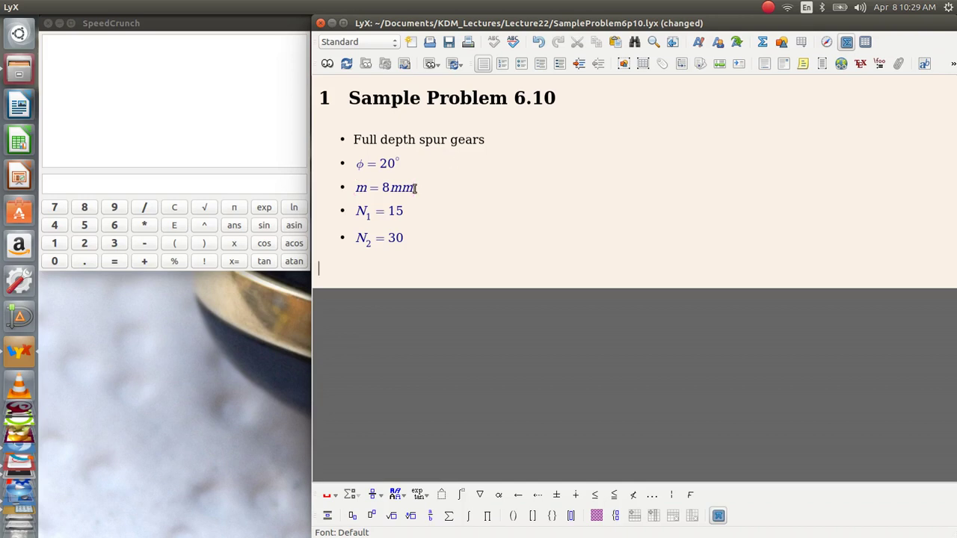
left_click(414, 188)
key("ctrl+shift+m")
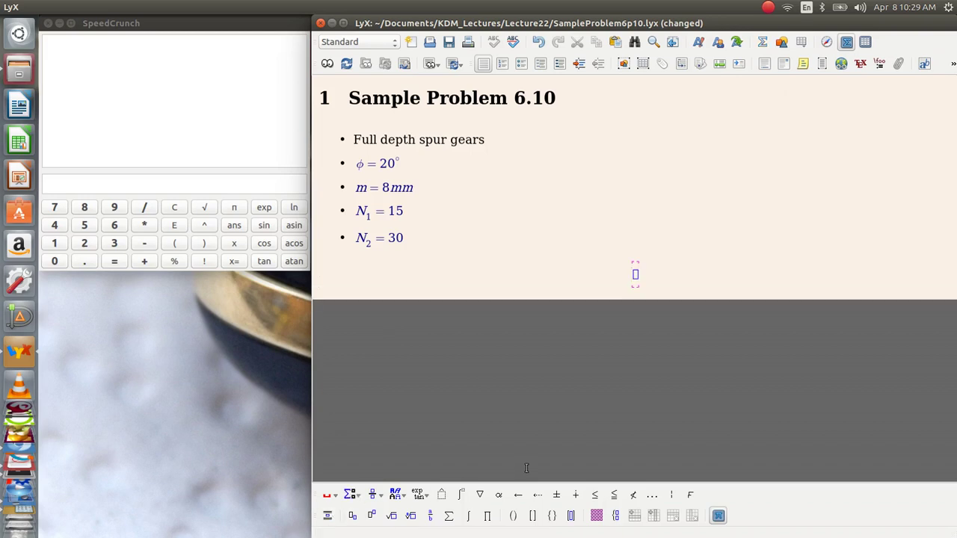
type("m=")
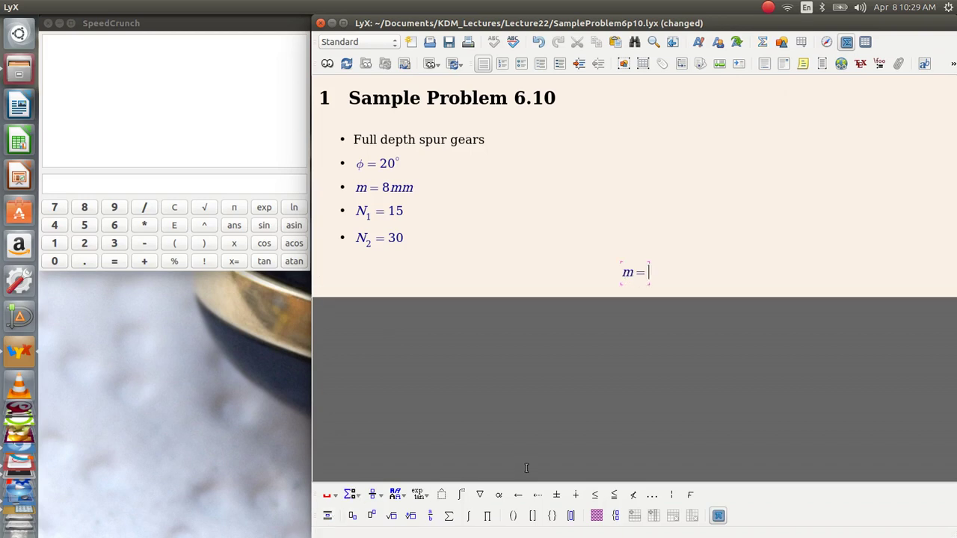
left_click(430, 516)
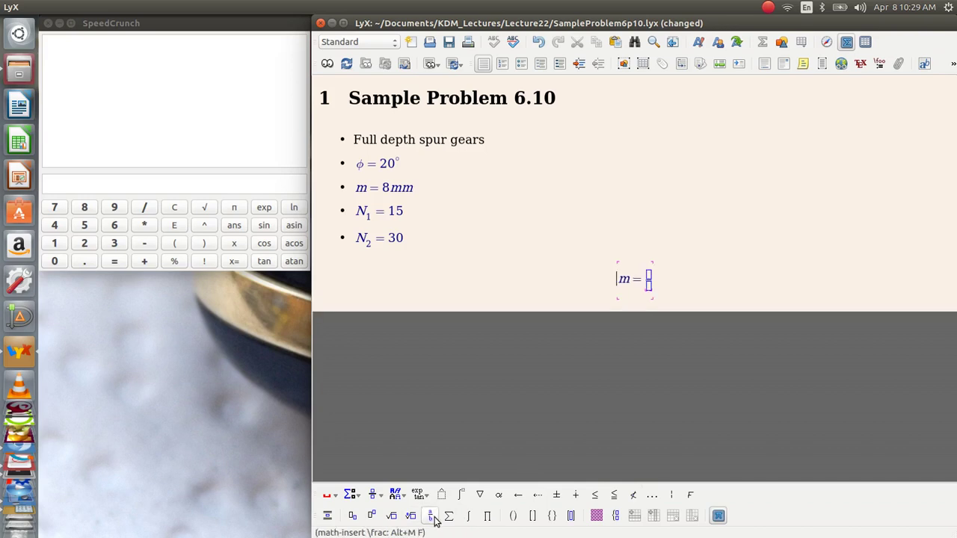
type("d")
key("Down")
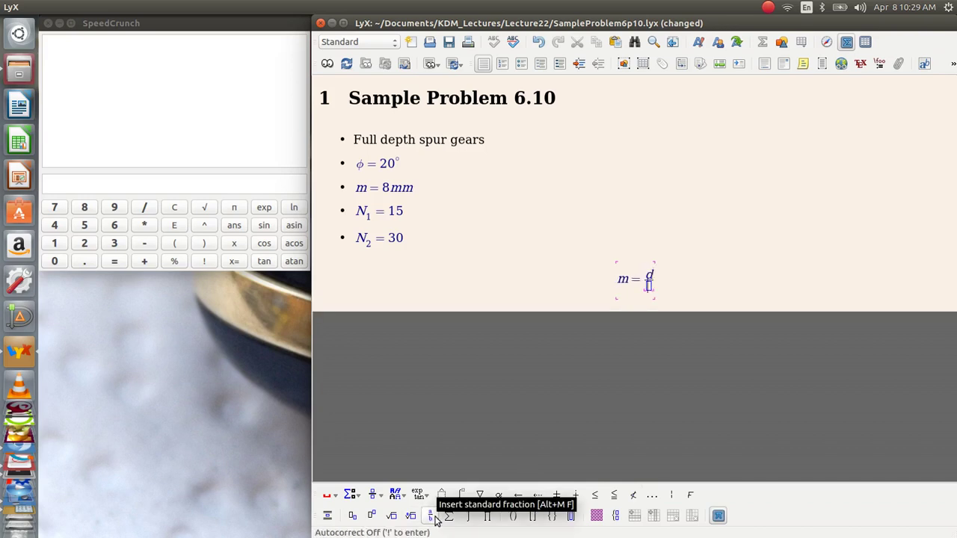
type("N")
key("Escape")
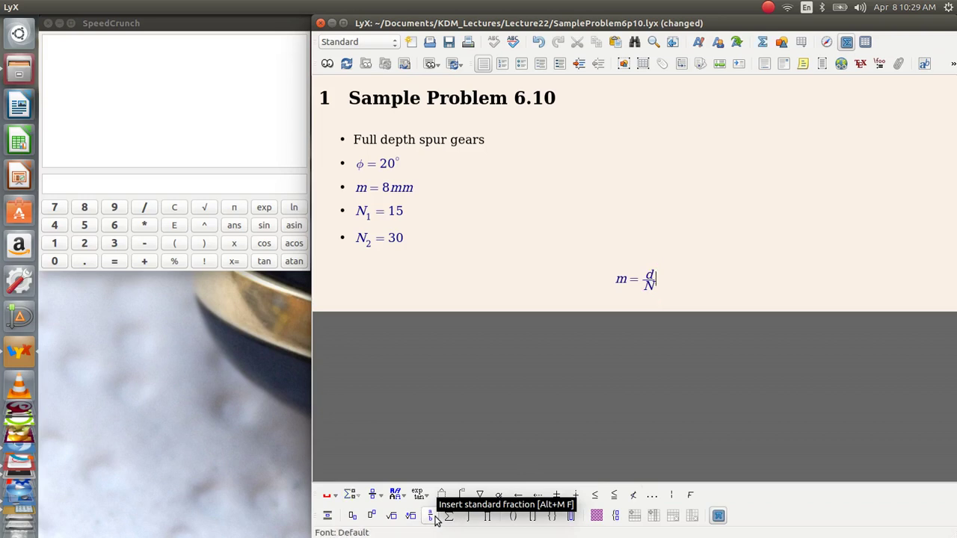
key("Return")
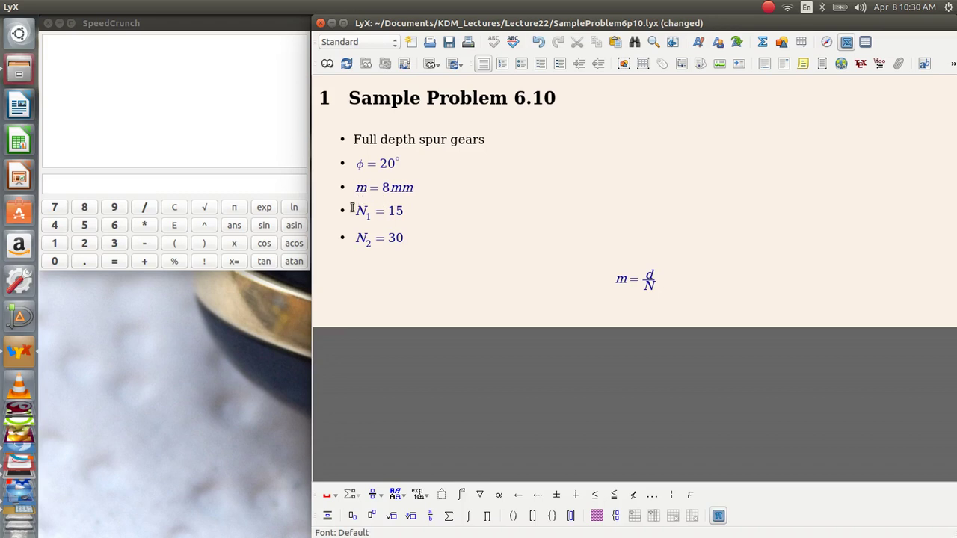
Step: Append '- pinion' to the N1 = 15 line and '- gear' to the N2 = 30 line
left_click(417, 214)
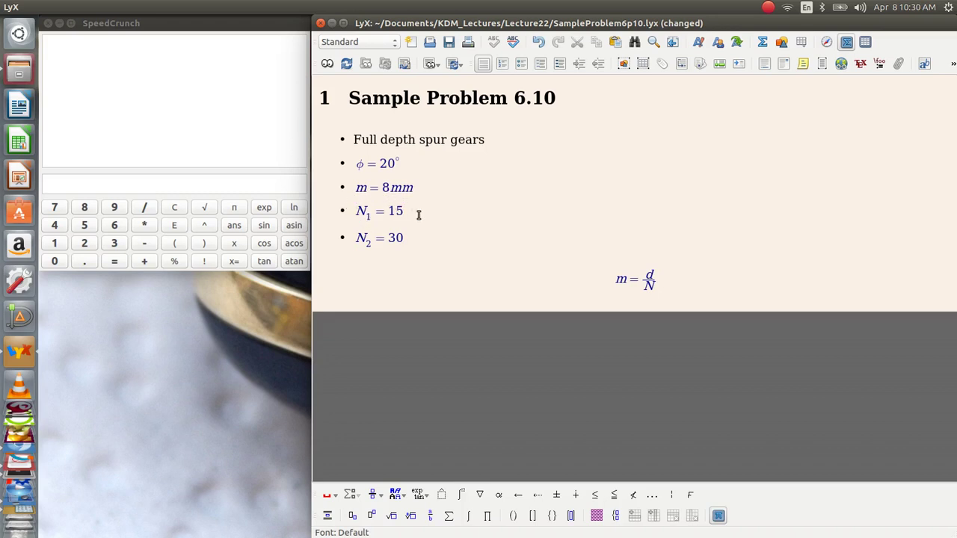
type("-")
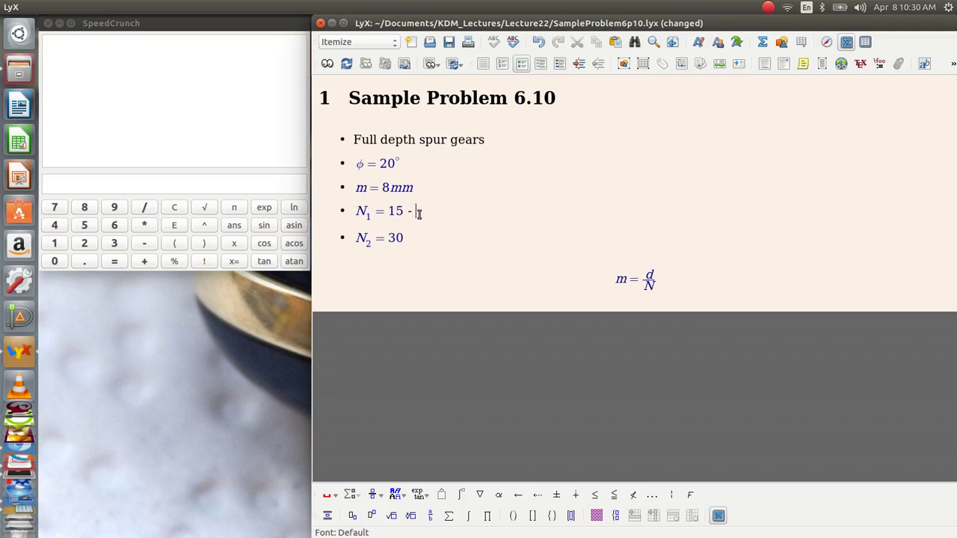
type(" point")
key("BackSpace")
key("BackSpace")
key("BackSpace")
key("BackSpace")
key("BackSpace")
type("pinion")
key("Down")
type("- gear")
Step: Add an empty line after the m = d/N equation
key("Down")
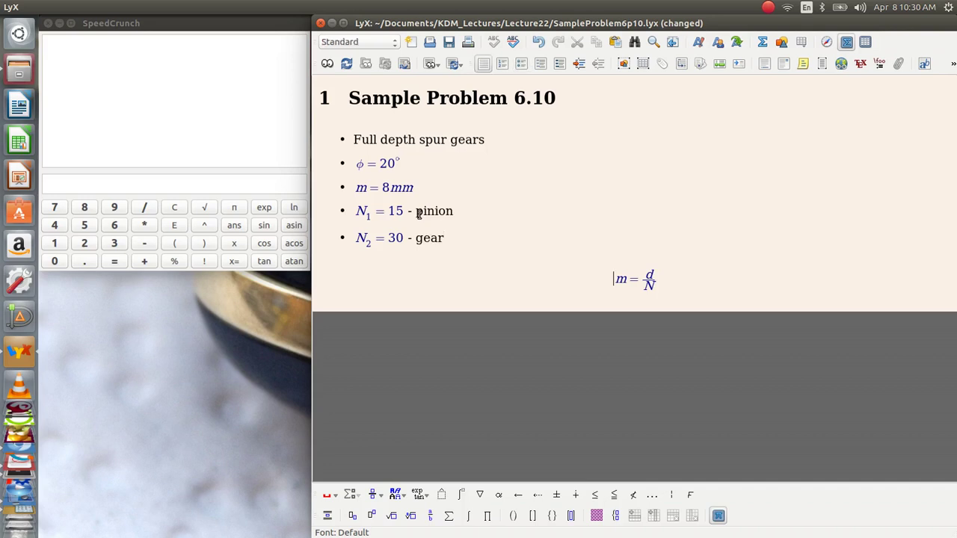
left_click_drag(786, 252, 786, 273)
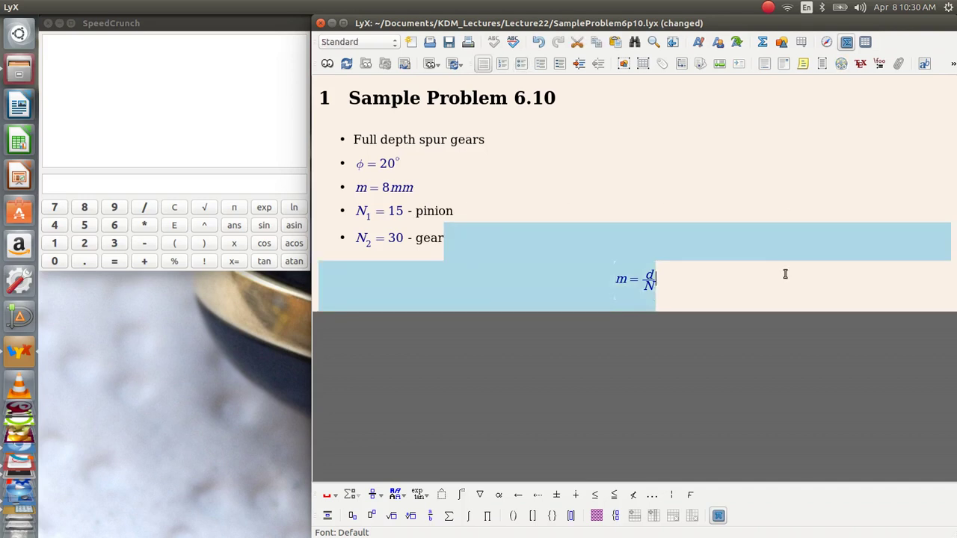
left_click(789, 278)
key("Return")
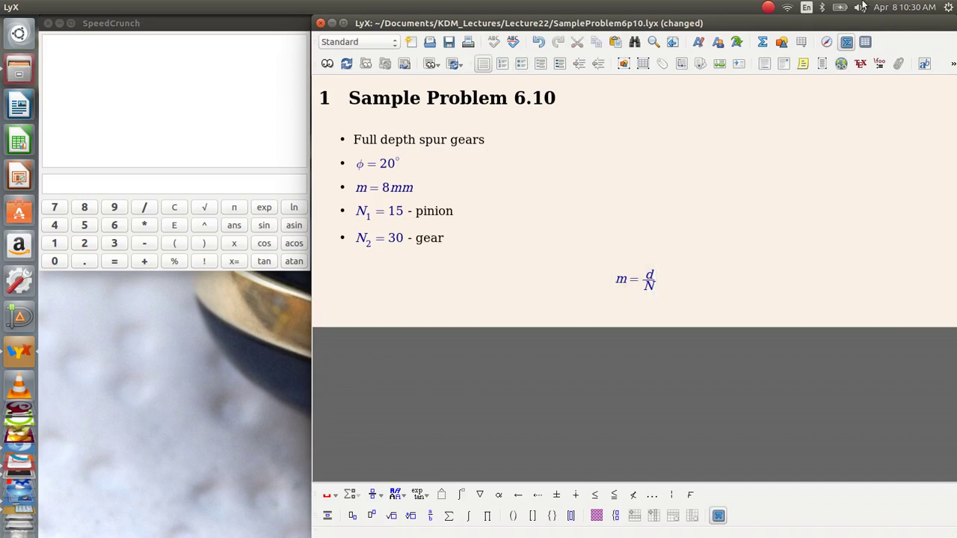
Step: Write the formula d1 = mN = 8 × 15 = 120mm and start a new line beneath it
left_click(763, 45)
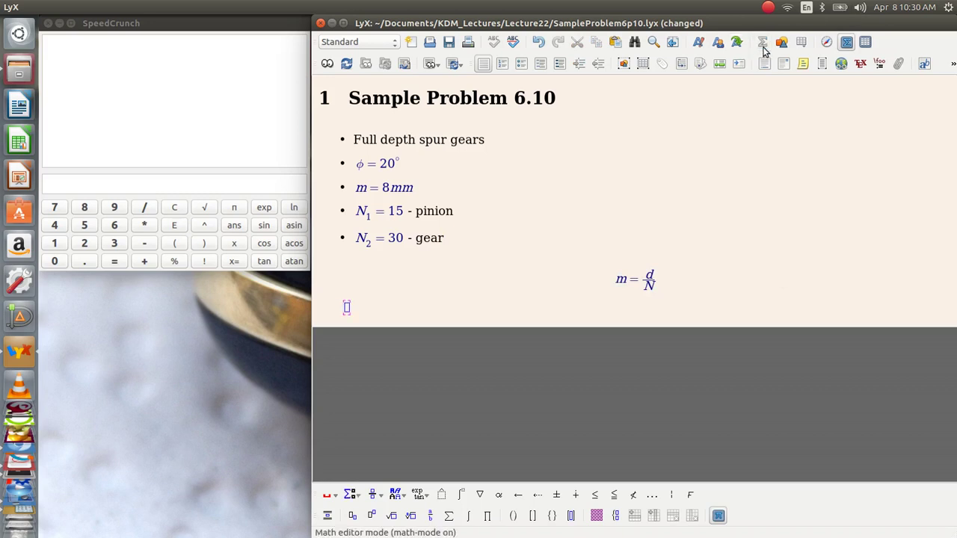
type("d_1")
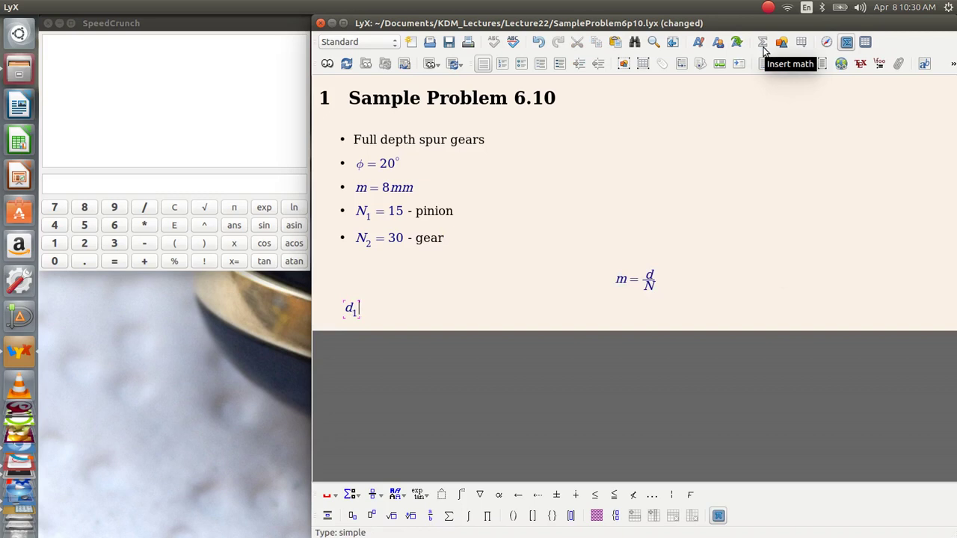
key("Right")
type("= mN = ")
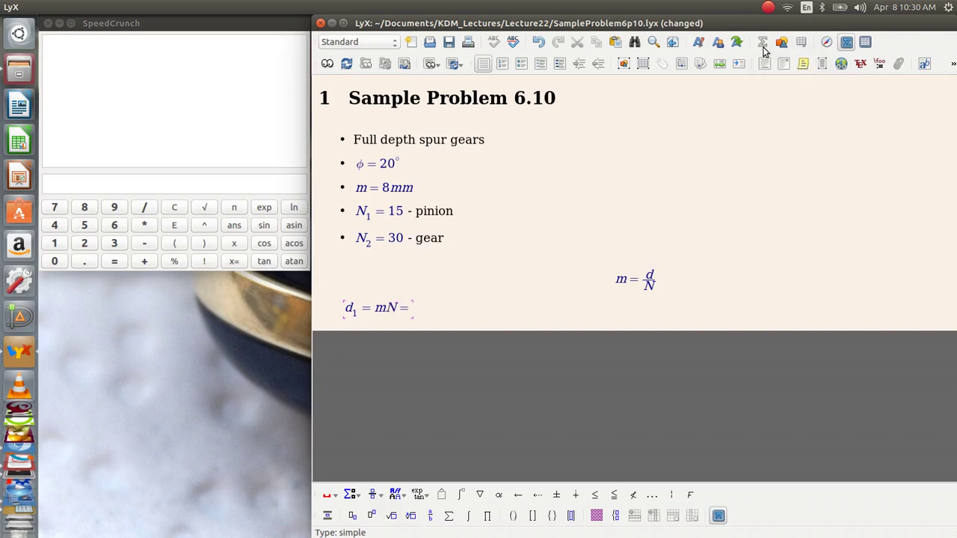
type("8")
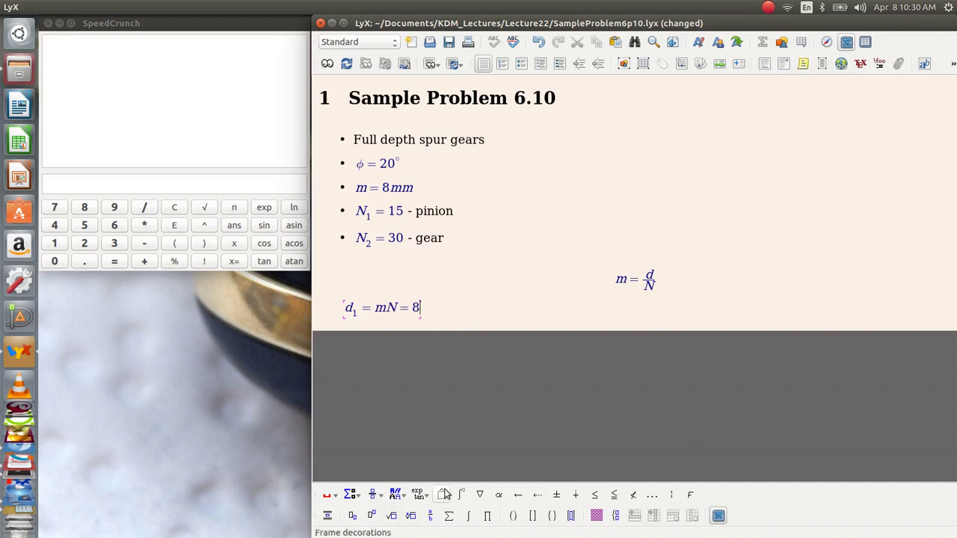
left_click(560, 498)
left_click(587, 411)
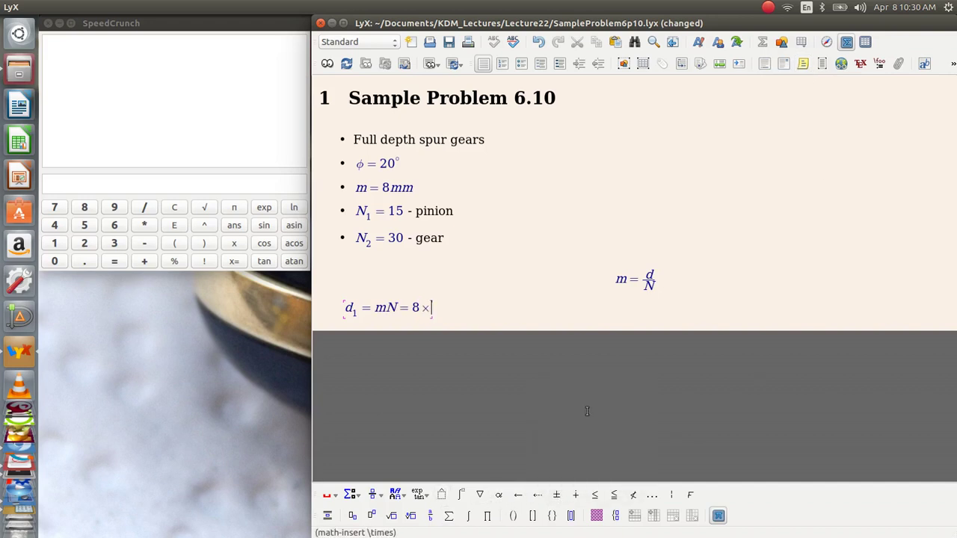
type("15 = ")
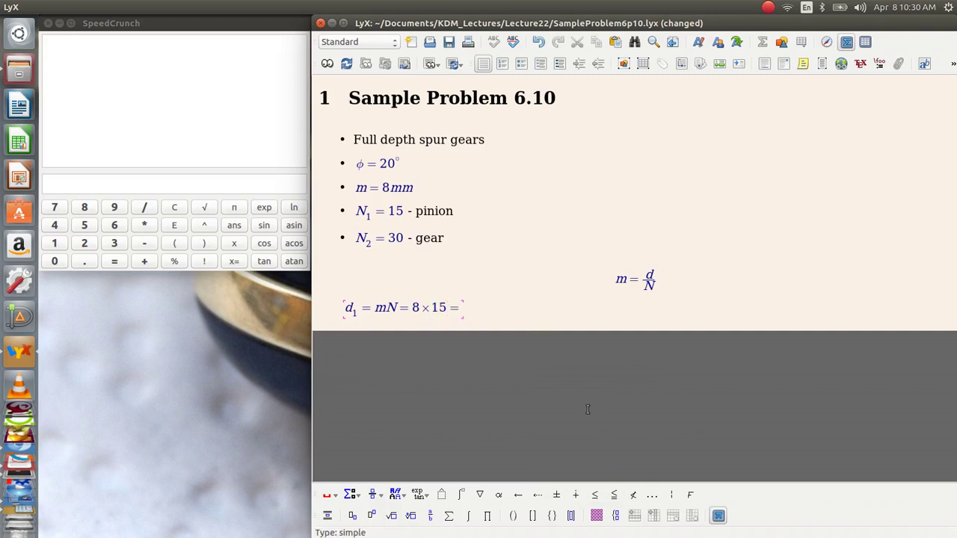
type("120mm")
key("Right")
key("Return")
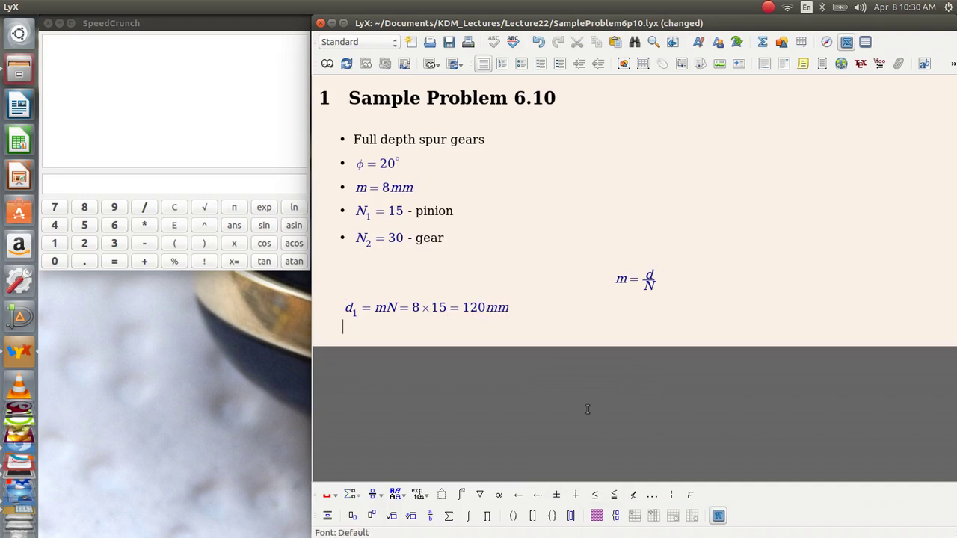
Step: Write the formula d2 = 8 × 30 = 240mm and start a new line beneath it
left_click(762, 45)
type("d_2")
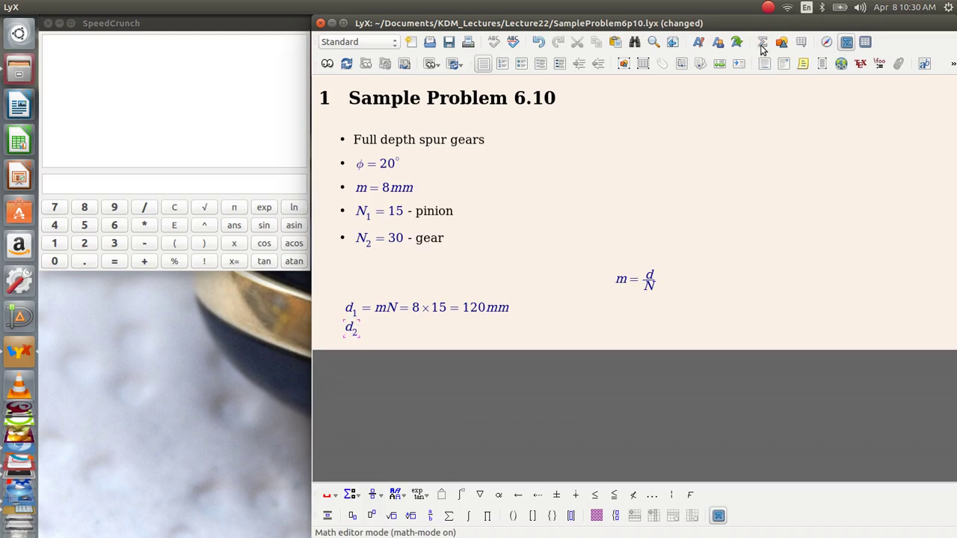
key("Right")
type("= ")
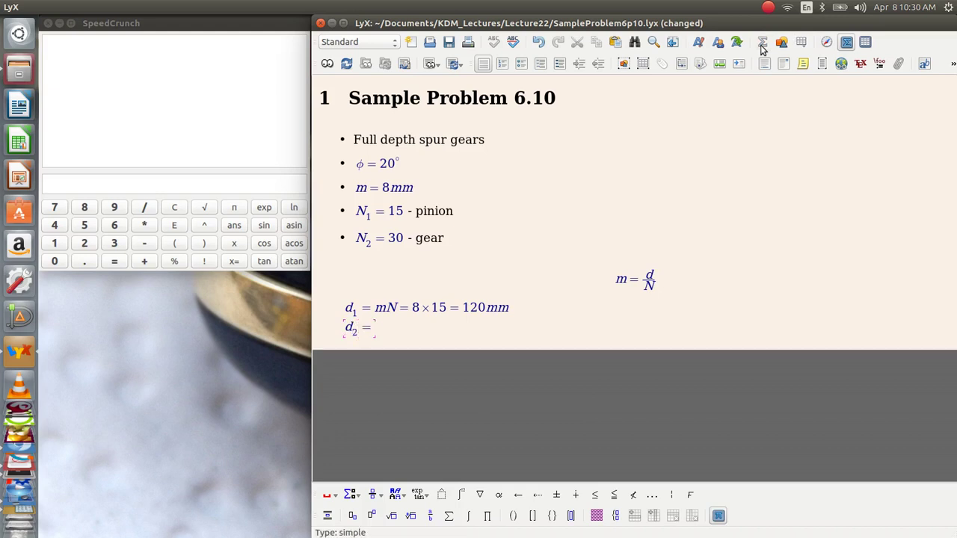
type("8")
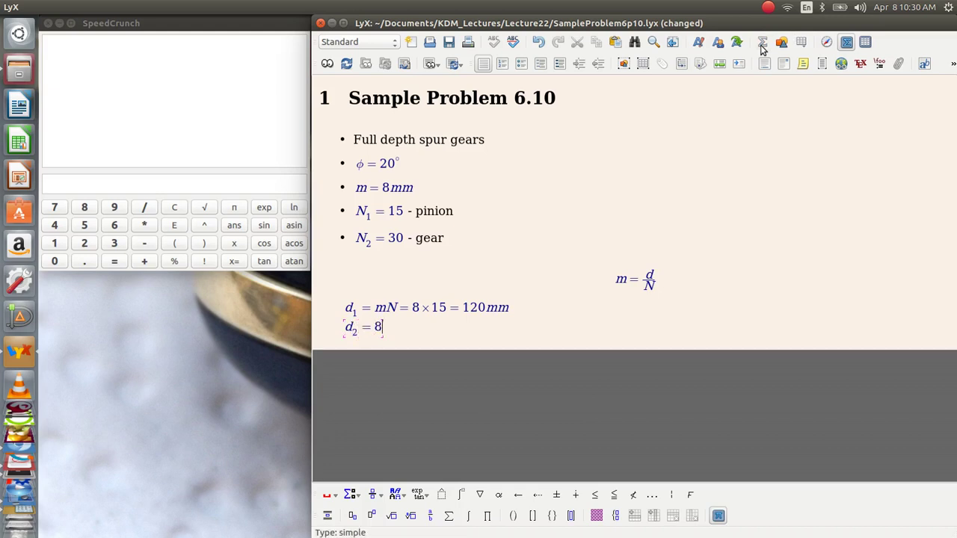
left_click(559, 495)
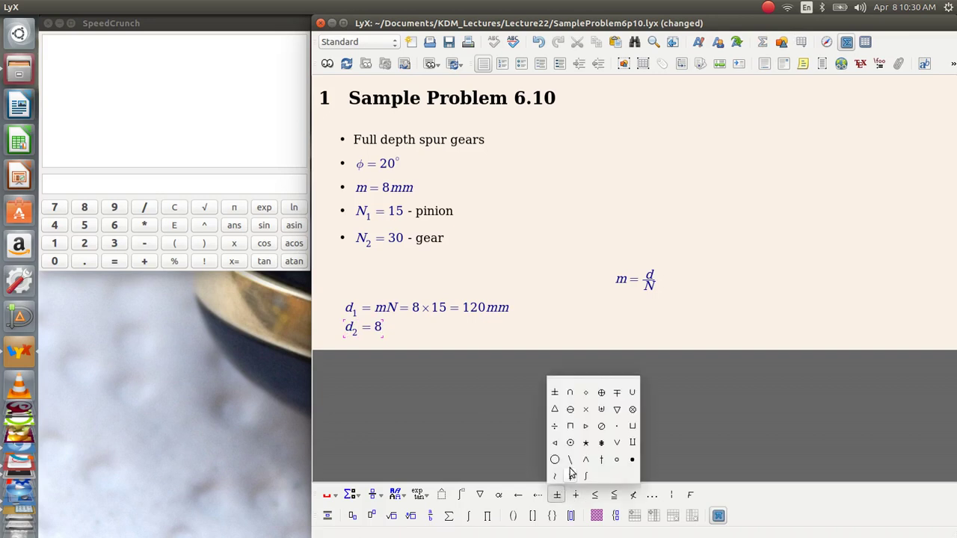
left_click(586, 409)
type("30 =")
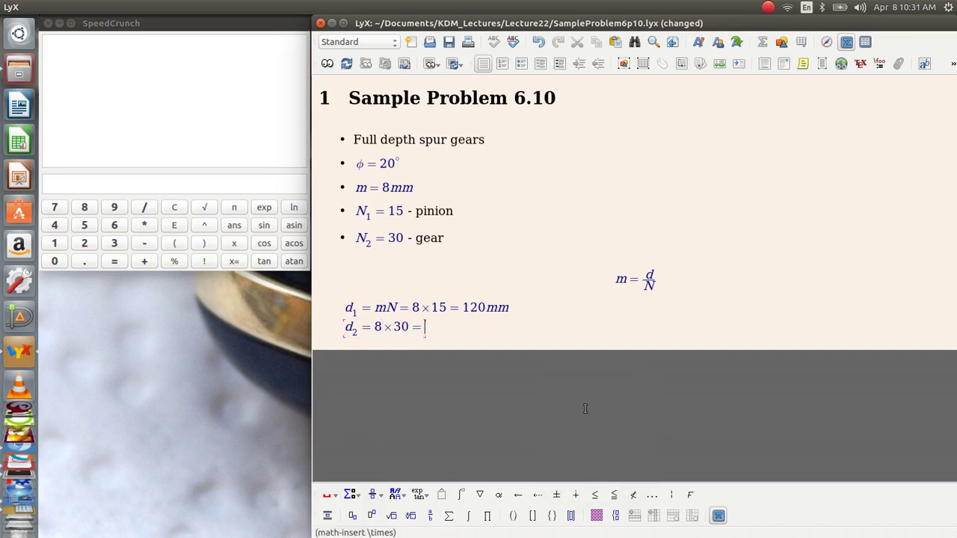
type(" 240mm")
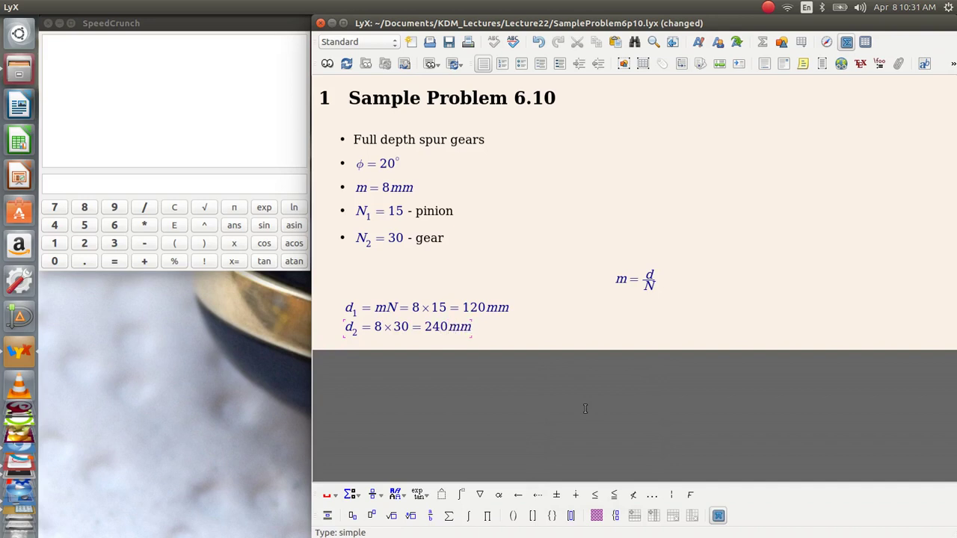
key("Escape")
key("Return")
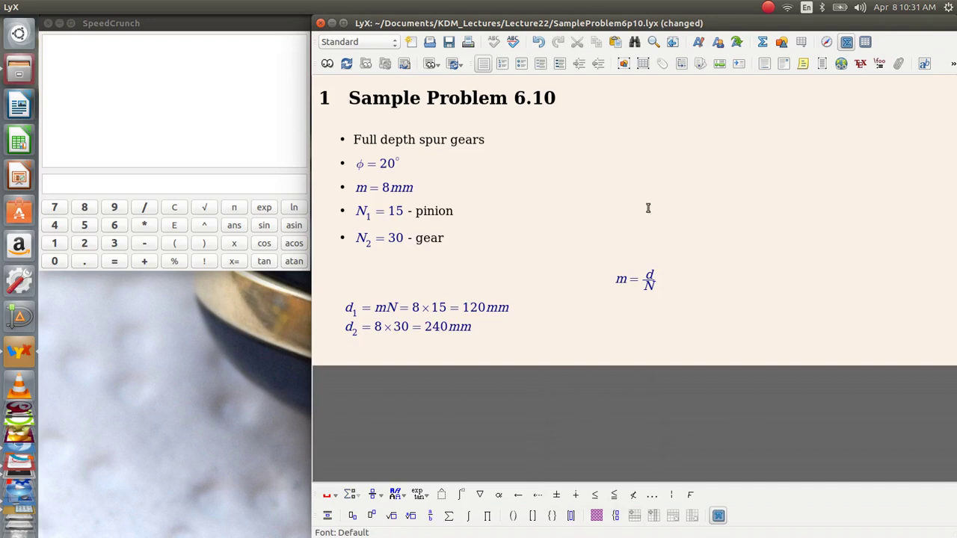
Step: Start a formula reading c = ½(d1 + d2) using a 1/2 fraction
left_click(763, 43)
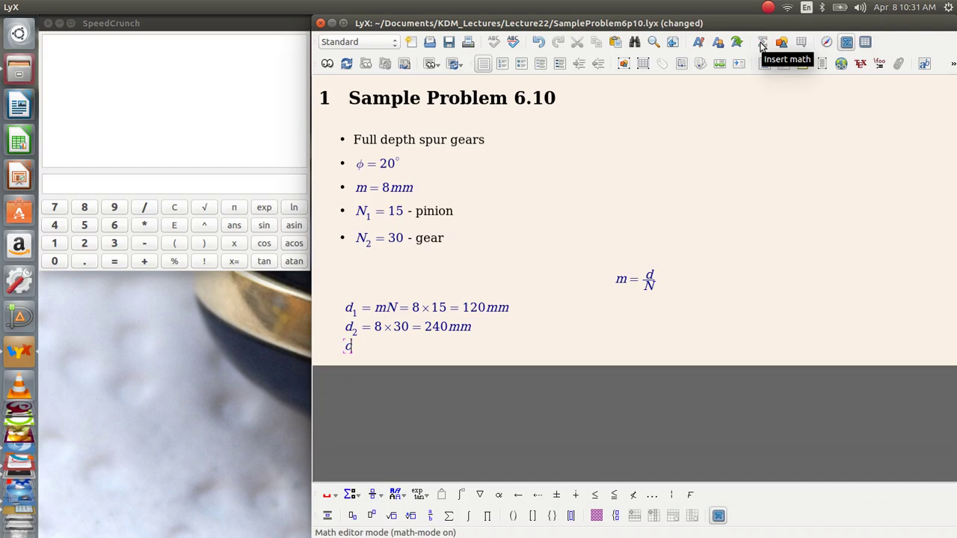
type("c=")
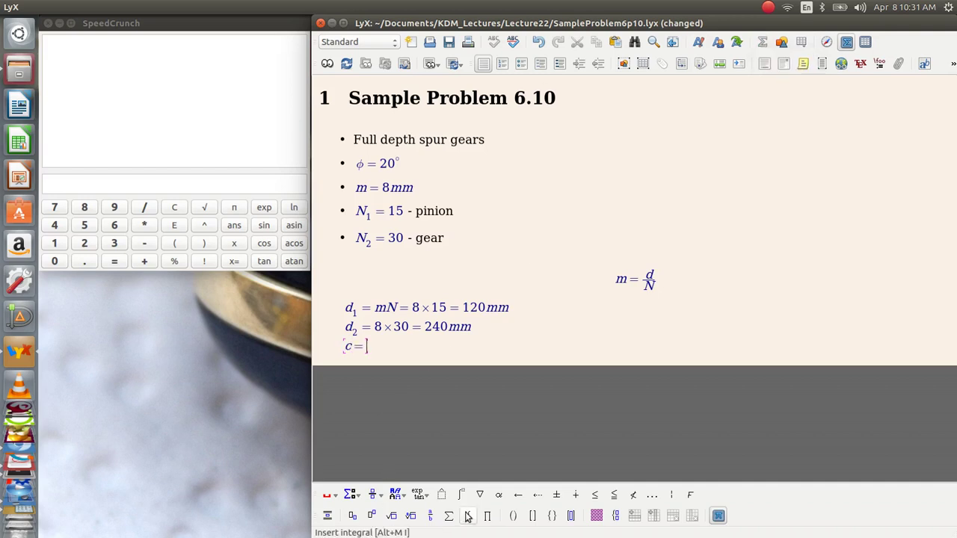
left_click(432, 516)
type("1")
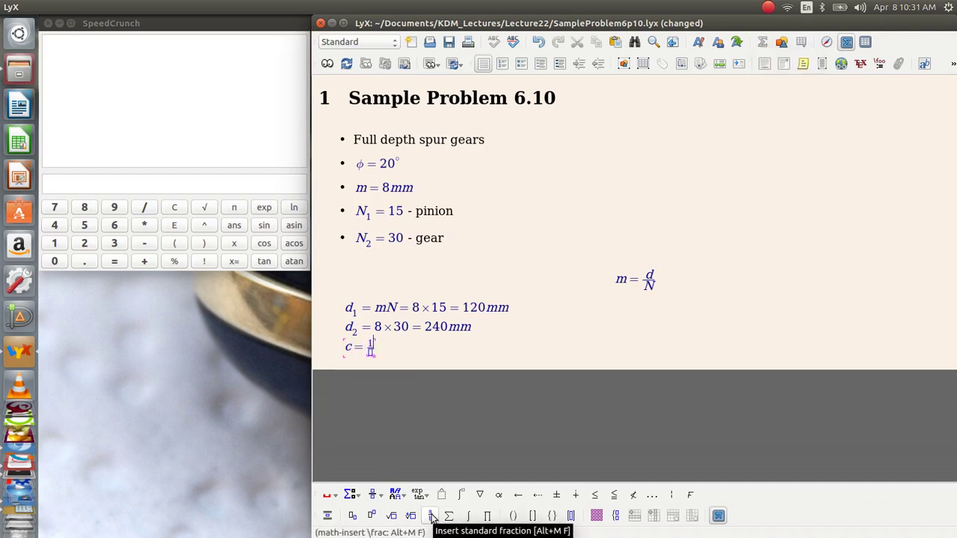
key("Down")
type("2")
key("Right")
type("(d_1")
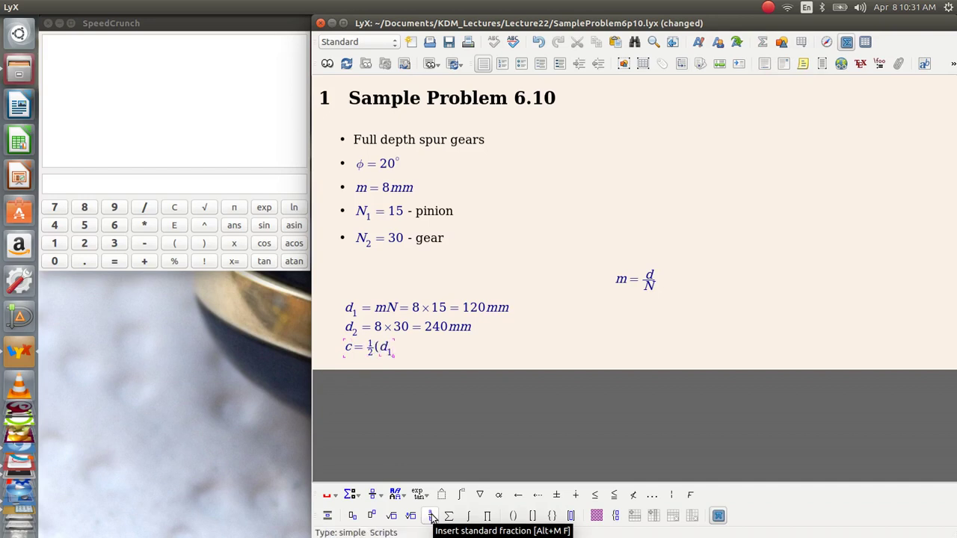
key("Right")
type("+ d_2")
key("Right")
type(")")
Step: Complete the centre distance with = 180mm and begin a new paragraph
key("Right")
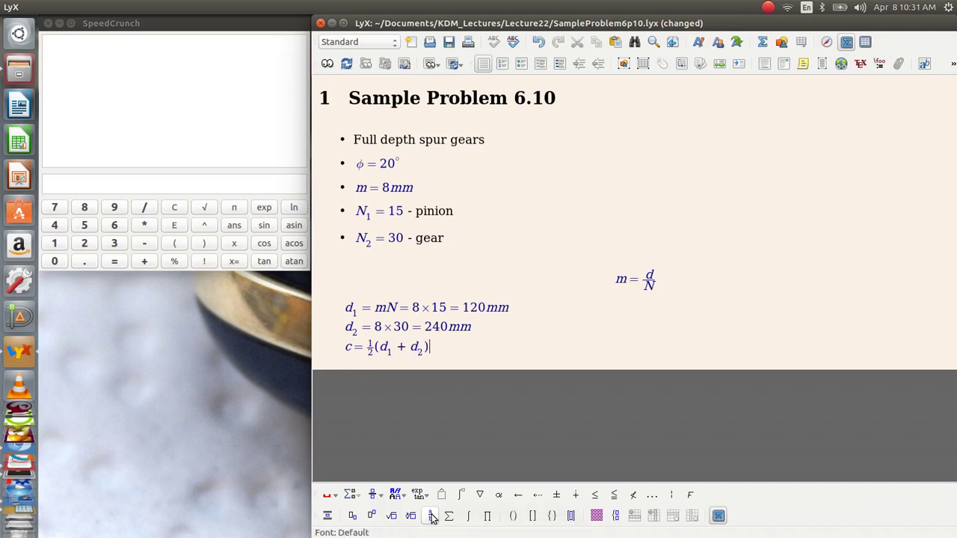
type("=")
key("BackSpace")
key("Left")
type("=180mm")
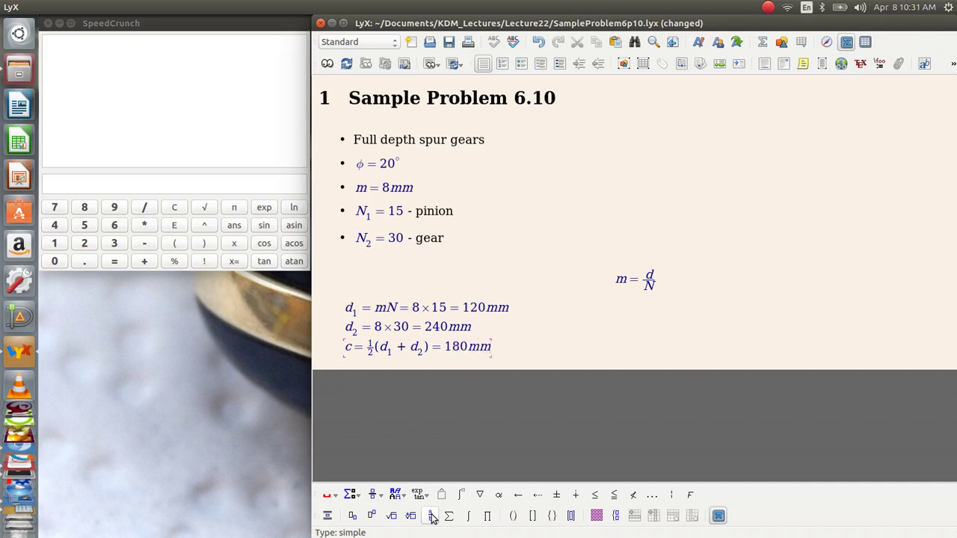
key("Right")
key("Return")
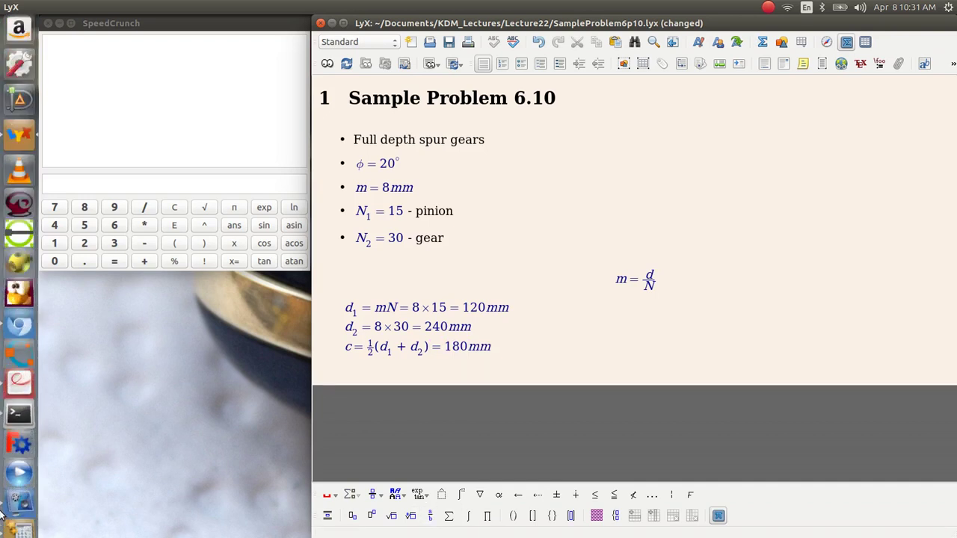
Step: Show the L22_Chapt6_2013.pdf lecture page with the maximum addendum radius formulas
left_click(19, 427)
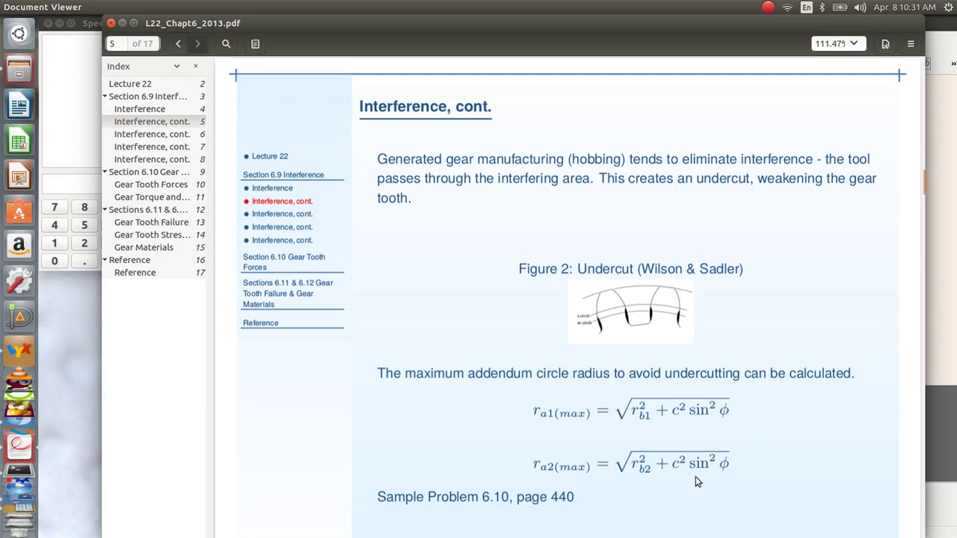
Step: Back in LyX, start a display equation r_a2 = with a square root
left_click(125, 23)
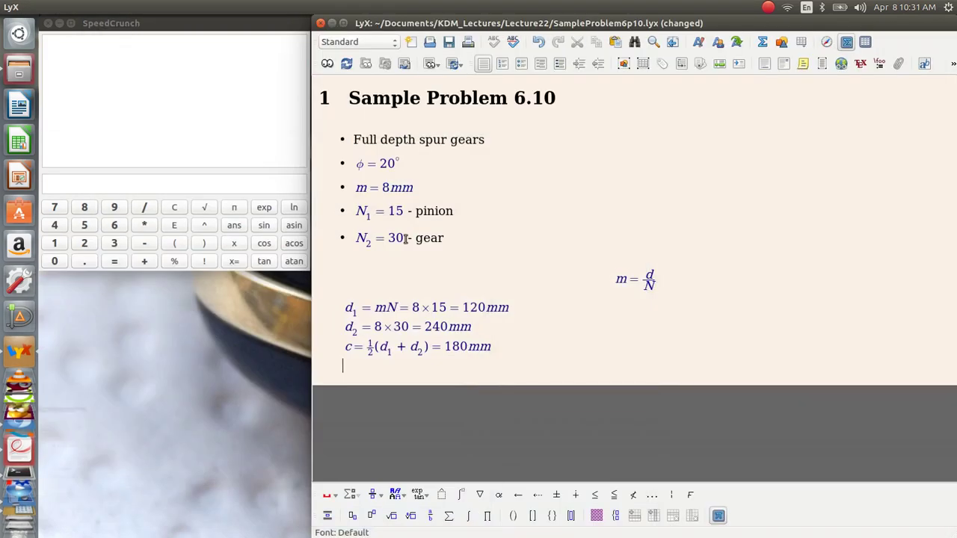
left_click(337, 518)
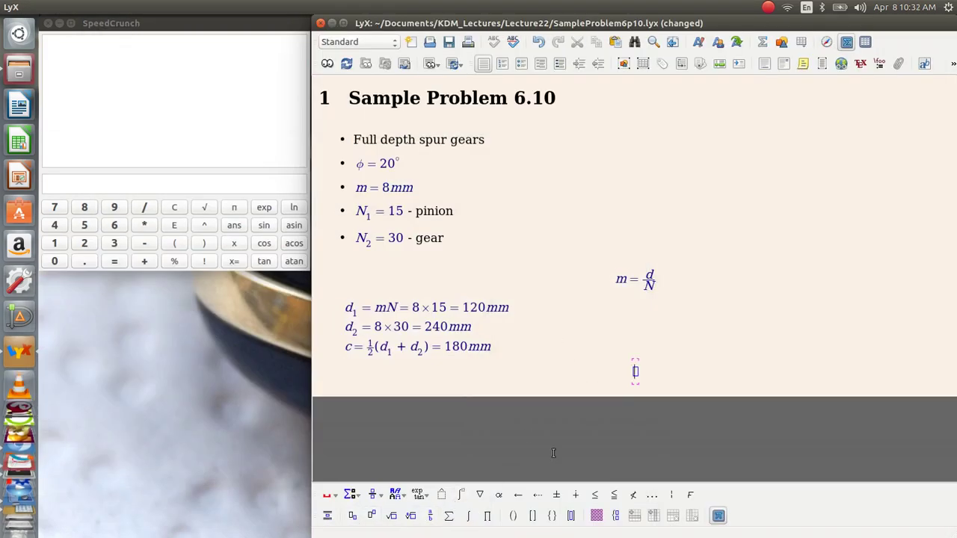
type("n_")
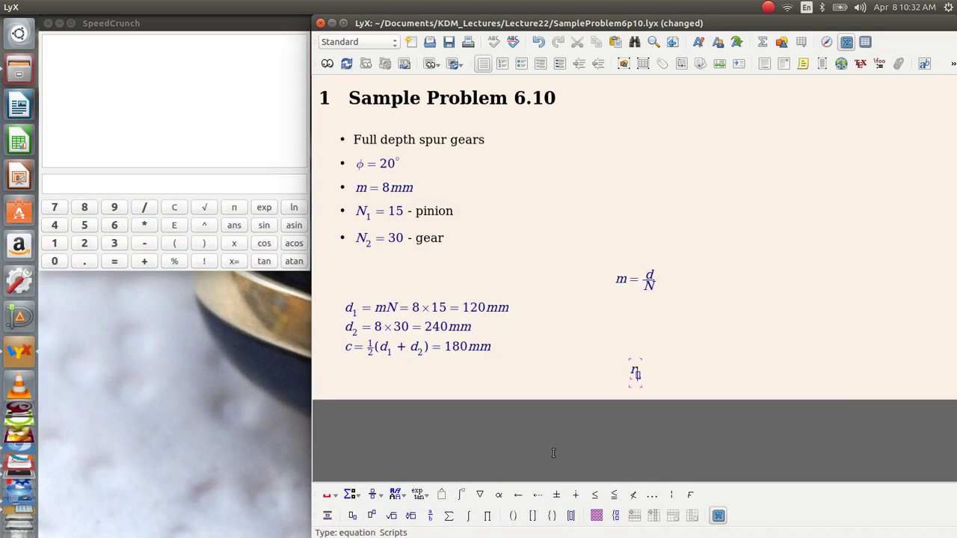
type("a2")
key("Right")
type("=")
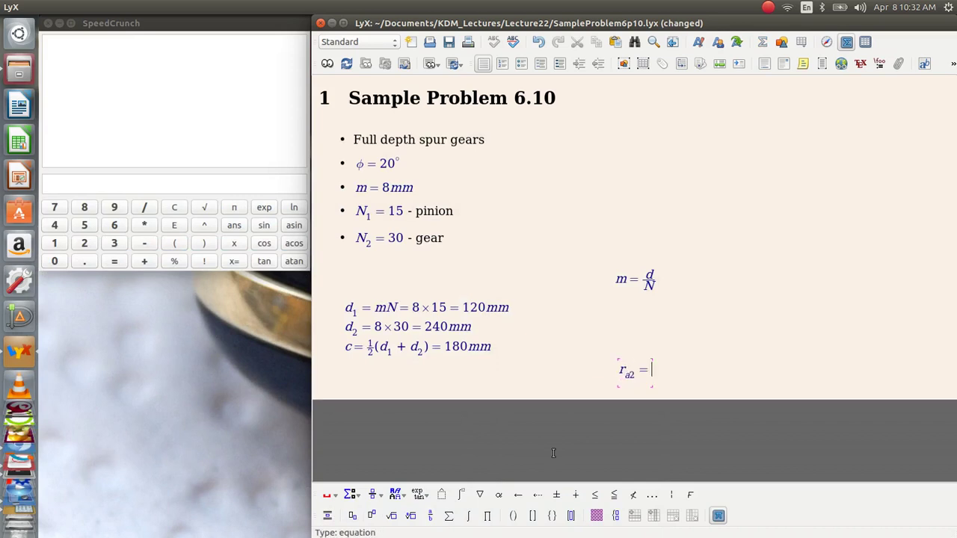
left_click(391, 516)
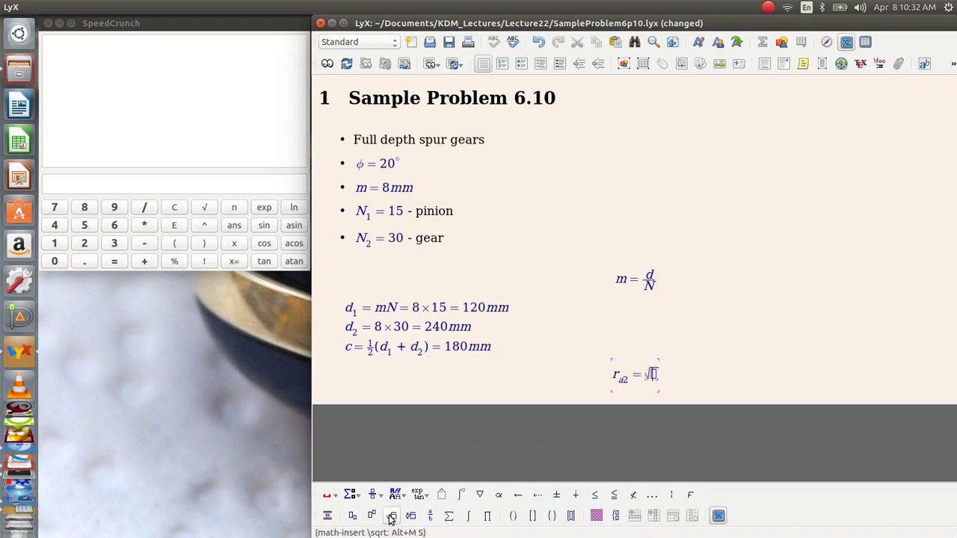
Step: Fill the root with r_b2² + c² sin²φ and start a new paragraph
type("r_{")
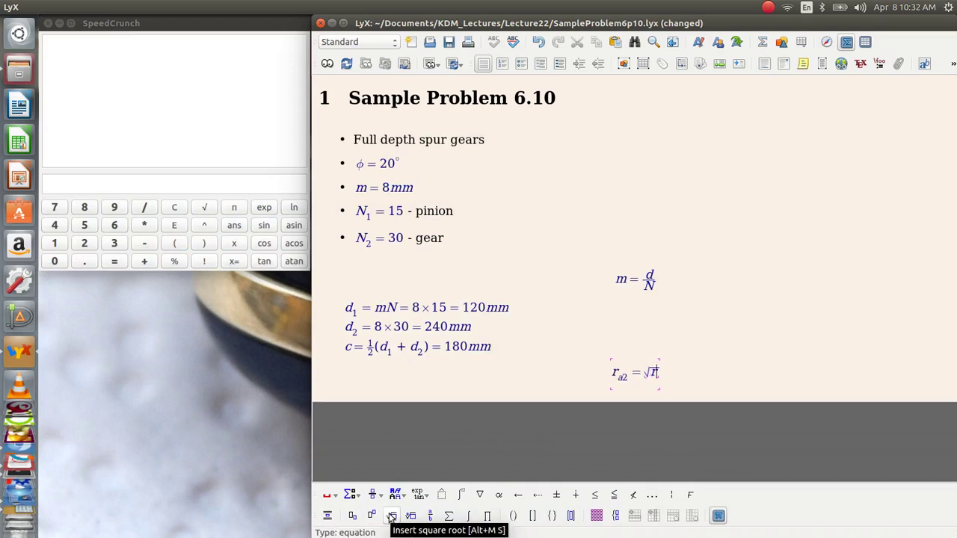
type("b")
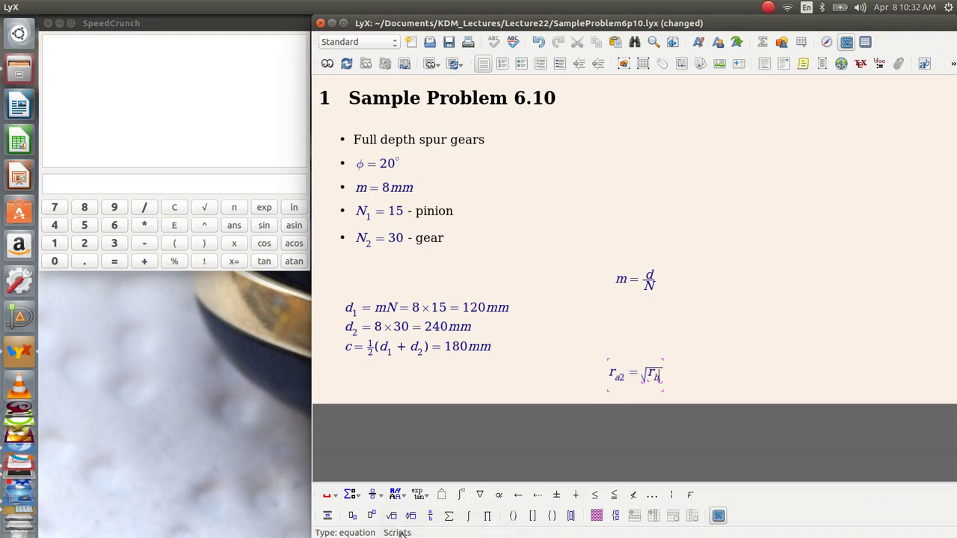
type("2}^{")
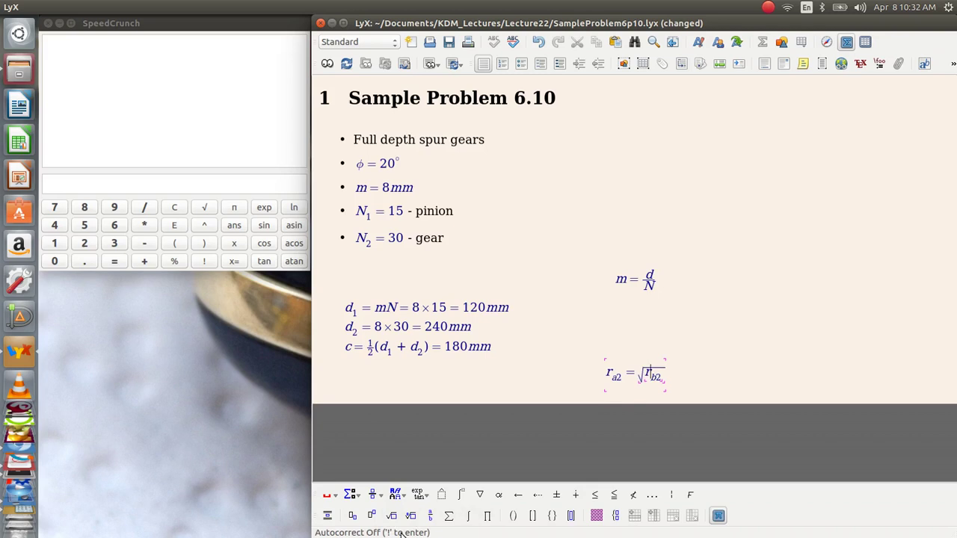
type("2")
key("Right")
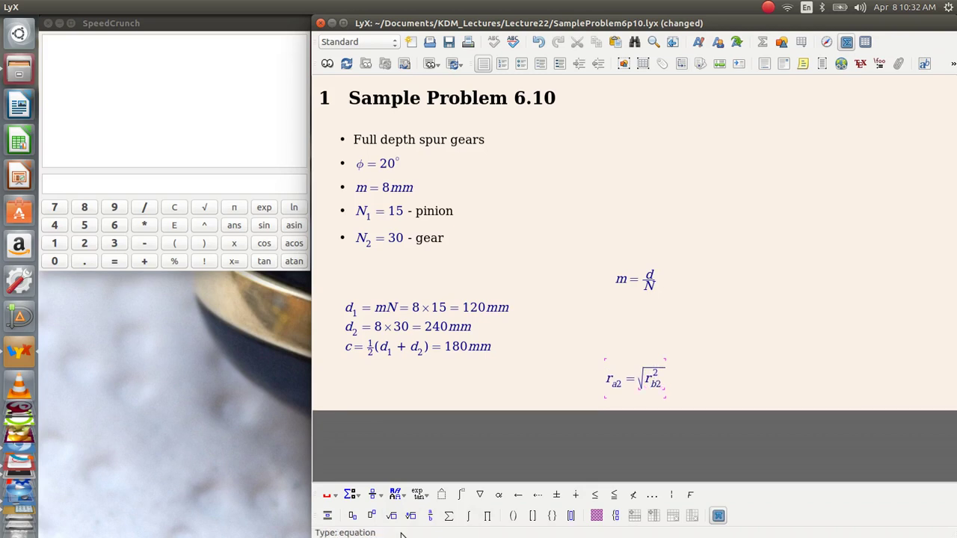
type("+c")
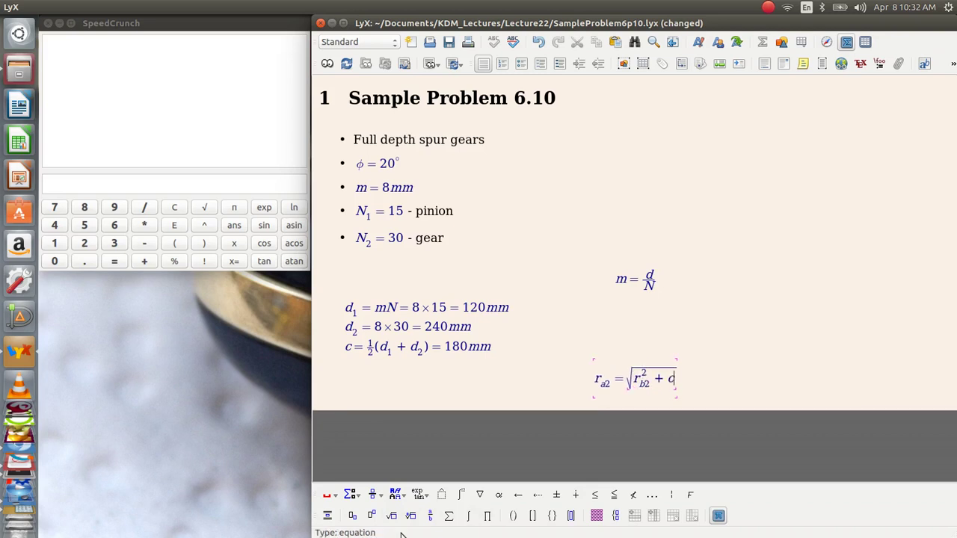
type("^{2")
key("Right")
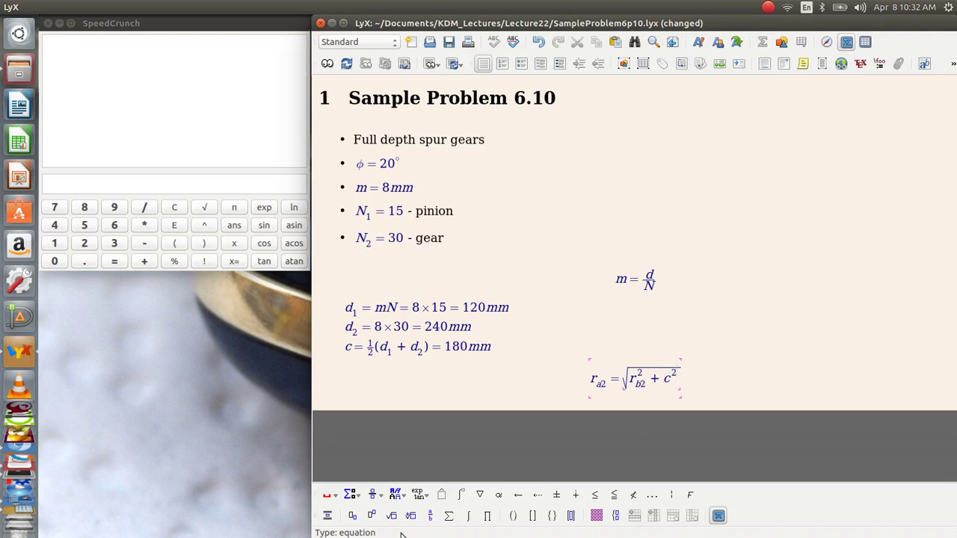
left_click(418, 498)
left_click(429, 410)
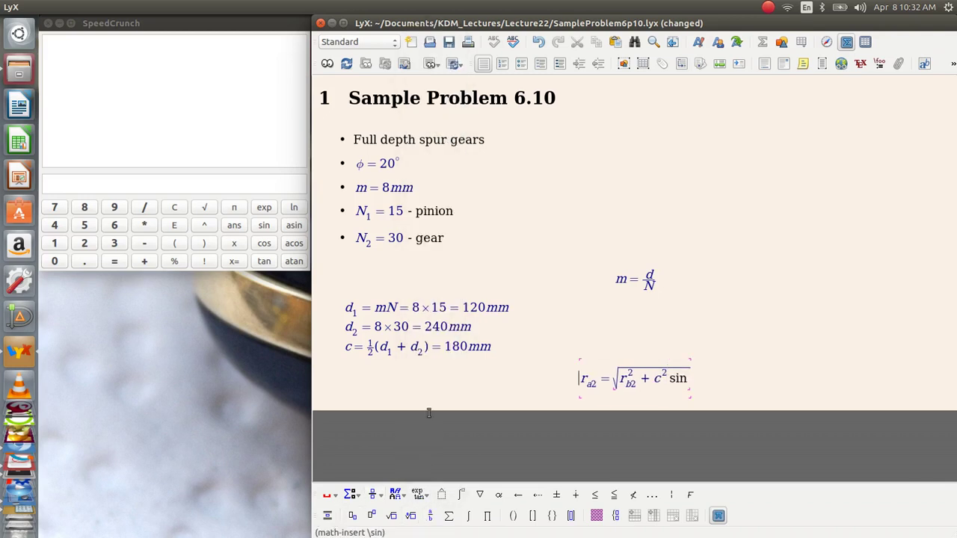
type("^2")
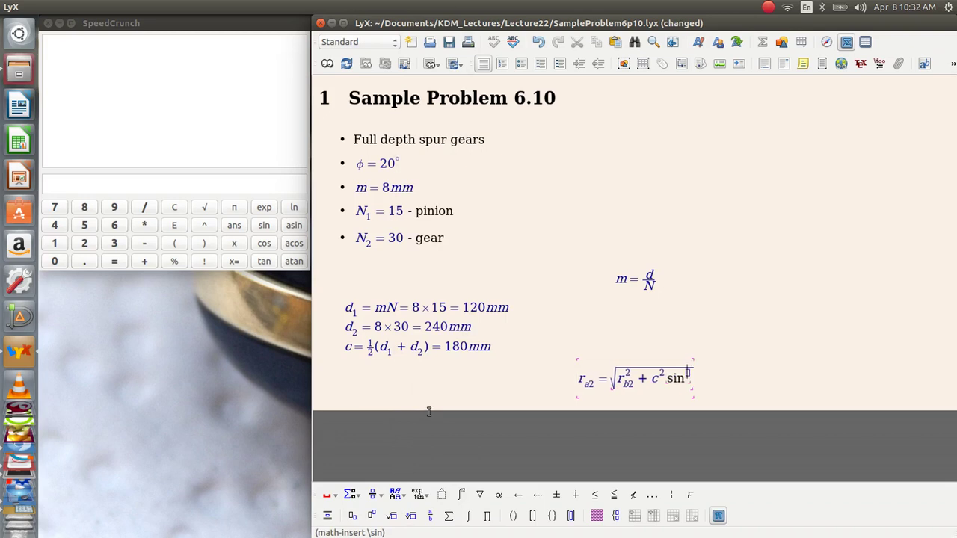
key("Right")
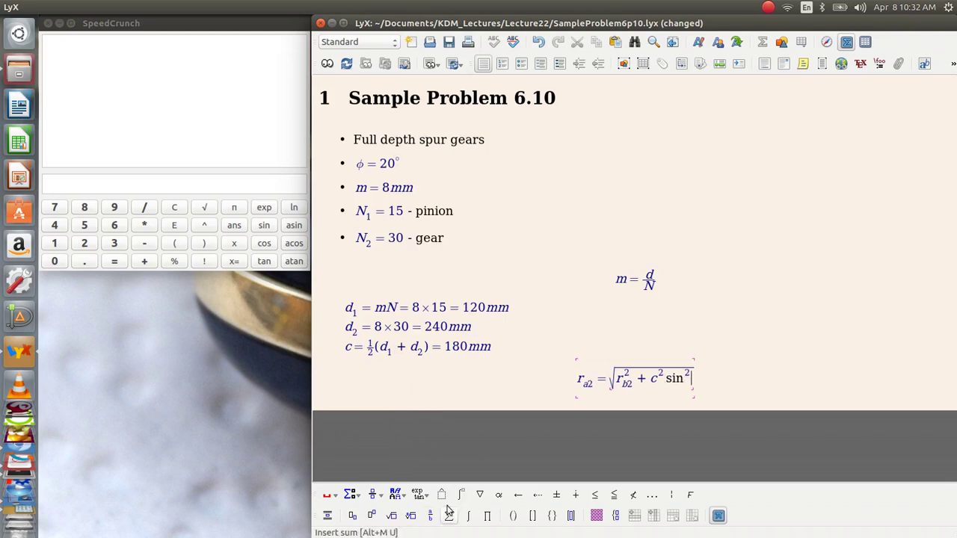
left_click(499, 495)
left_click(498, 410)
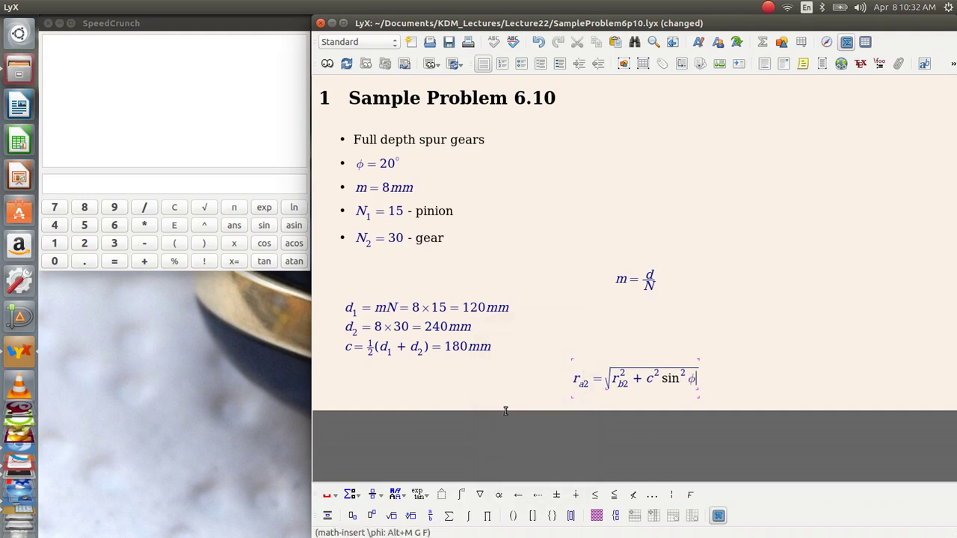
key("Escape")
key("Return")
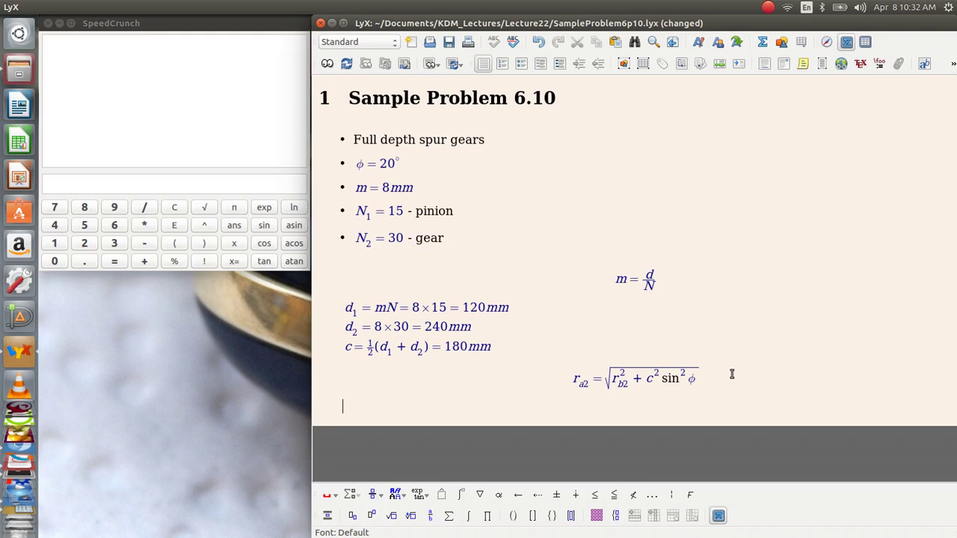
Step: Start an inline formula r_b = r cos φ followed by an implies arrow
left_click(764, 43)
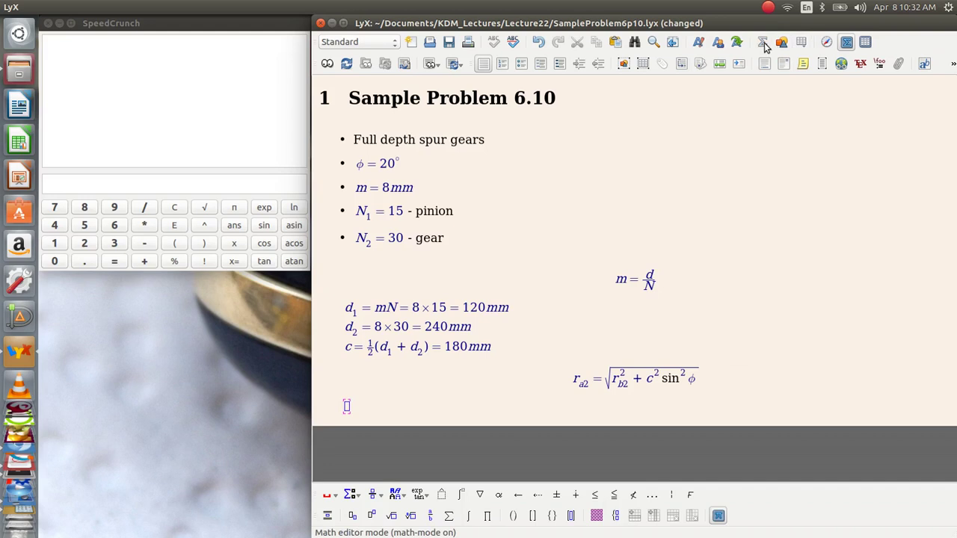
type("r_b")
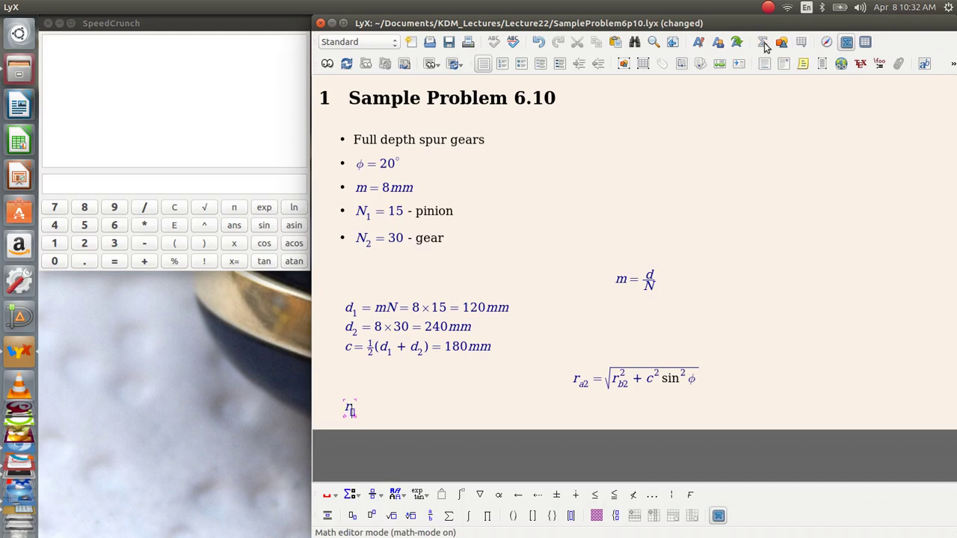
type("=")
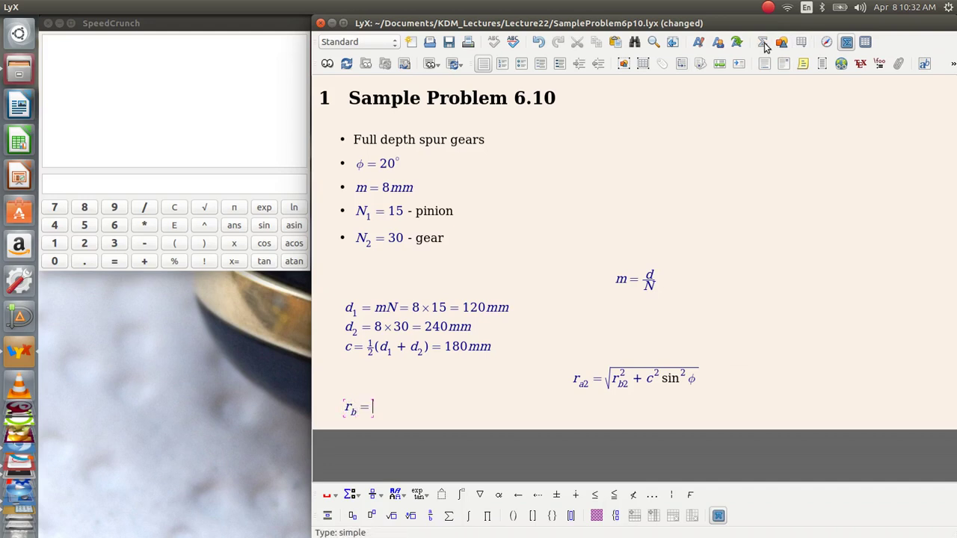
type("r")
left_click(419, 496)
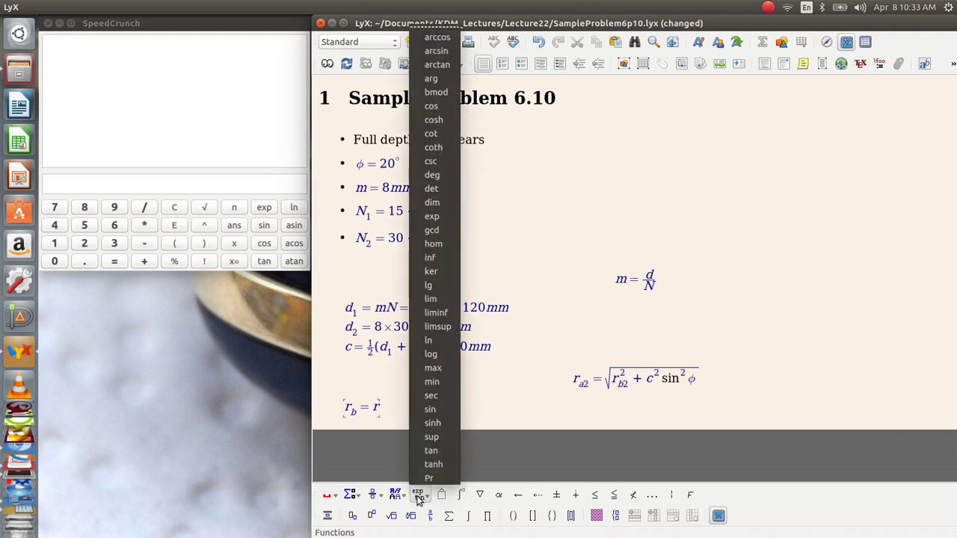
left_click(447, 108)
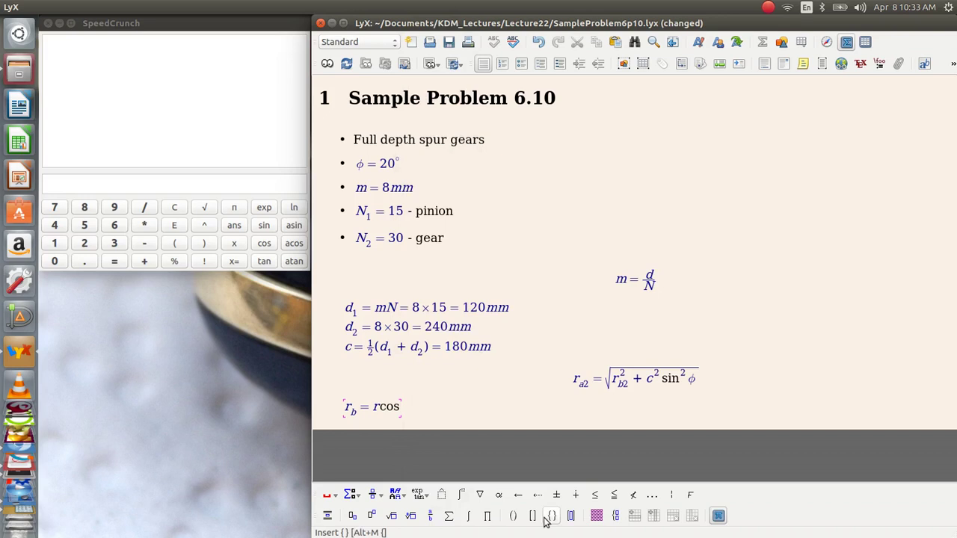
left_click(499, 495)
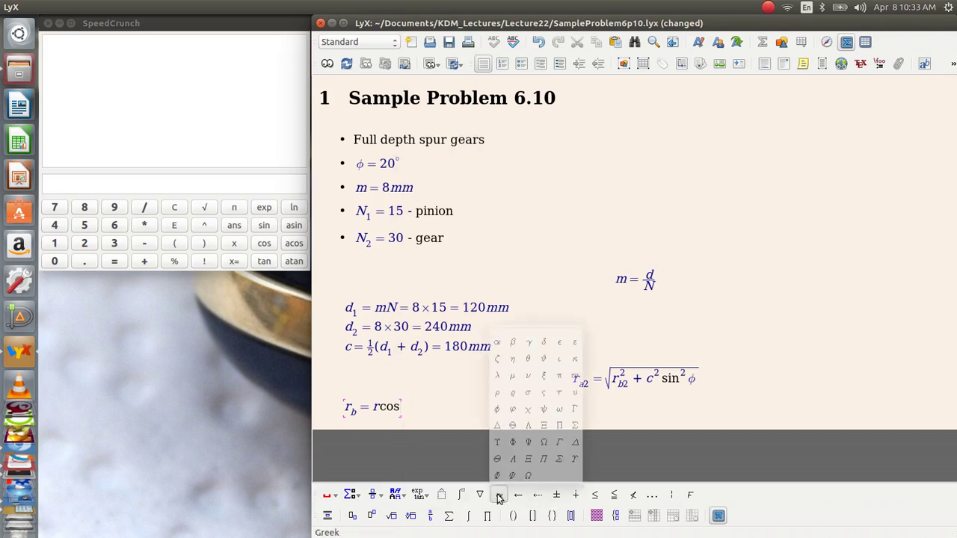
left_click(495, 394)
key("BackSpace")
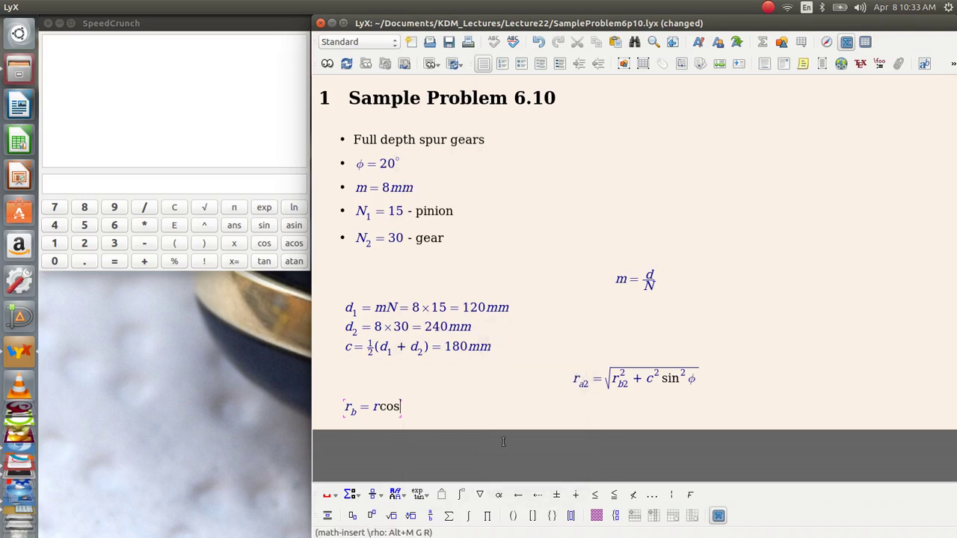
left_click(498, 495)
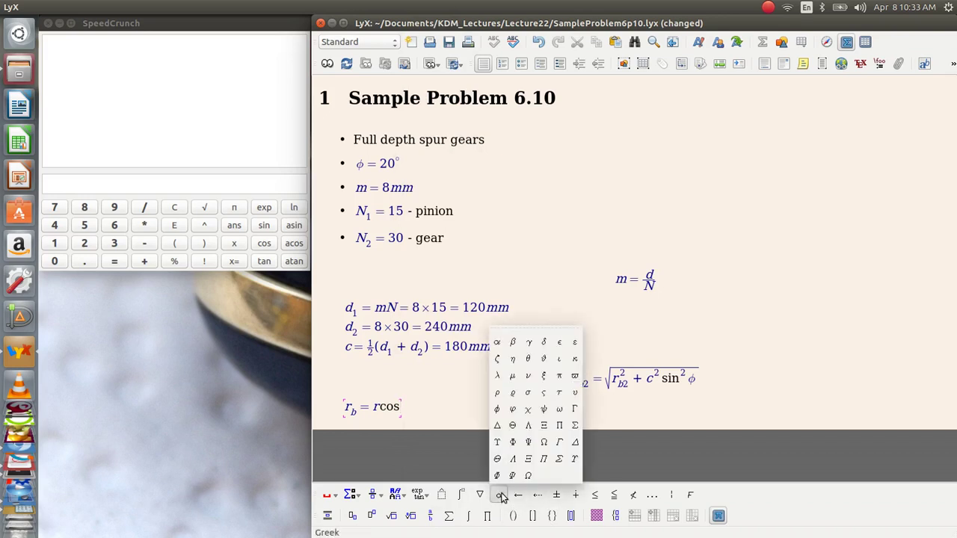
left_click(497, 409)
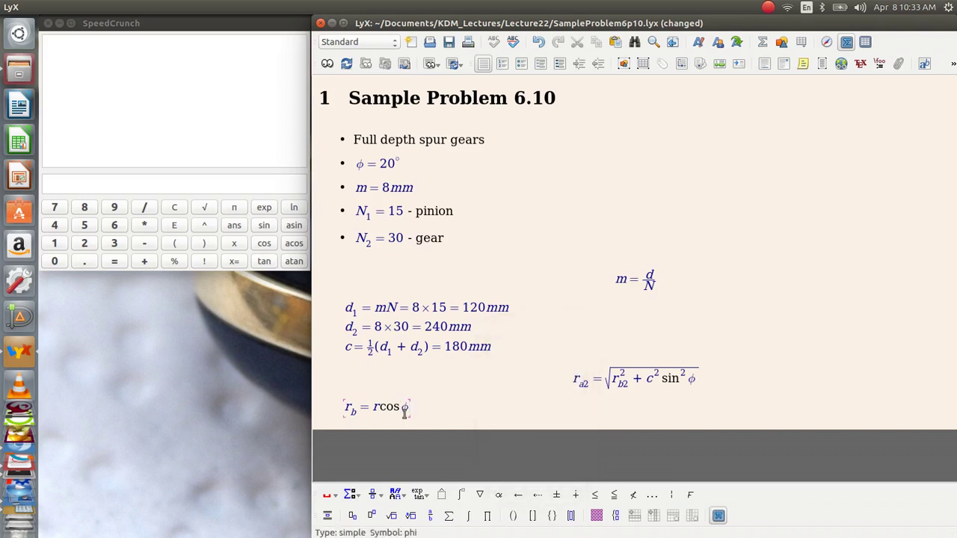
left_click(518, 496)
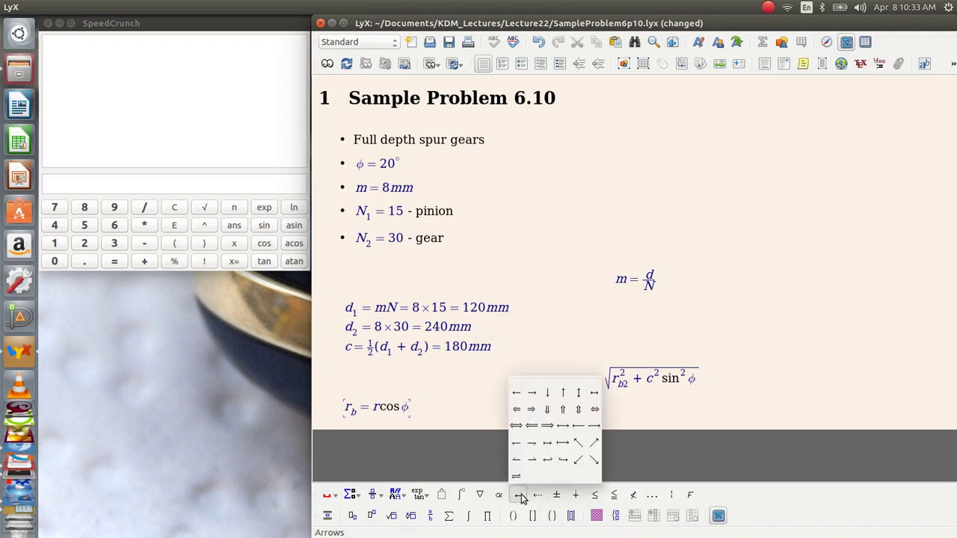
left_click(531, 410)
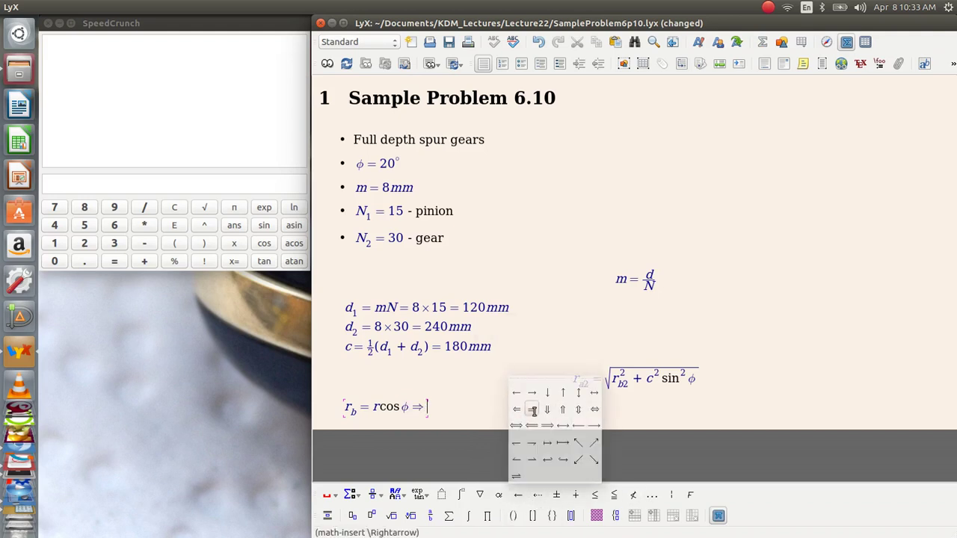
Step: Continue the formula with r_b2 = 120 × cos20° =
type("r")
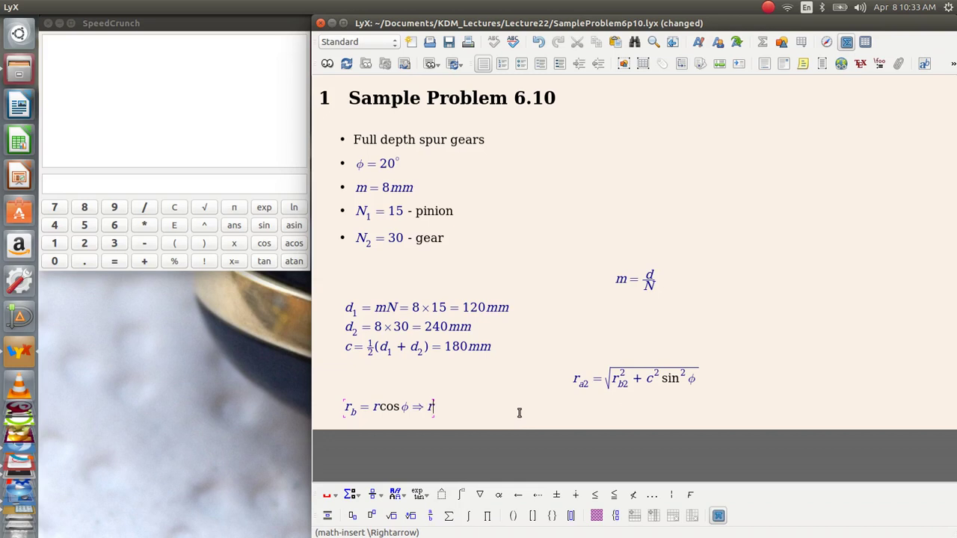
type("_")
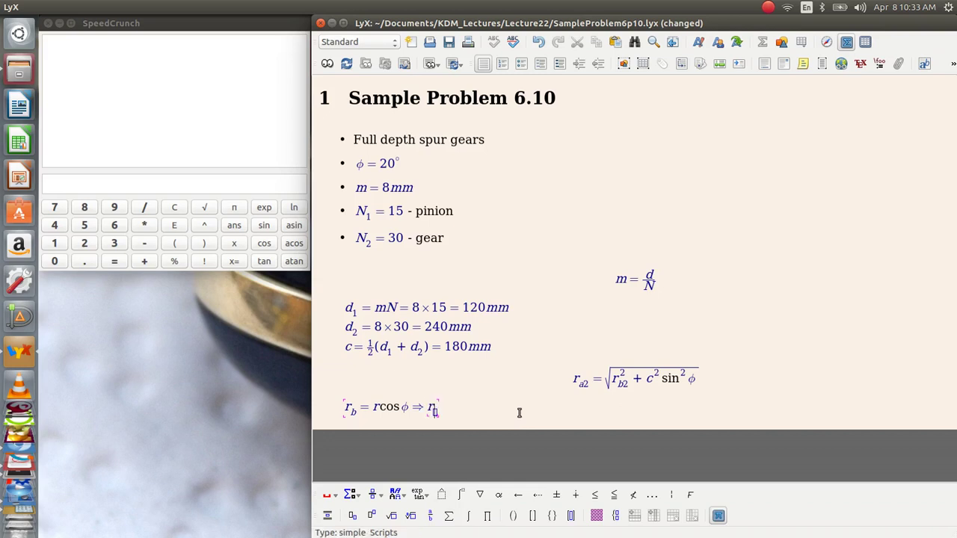
type("b2")
key("Right")
type("=")
type("120")
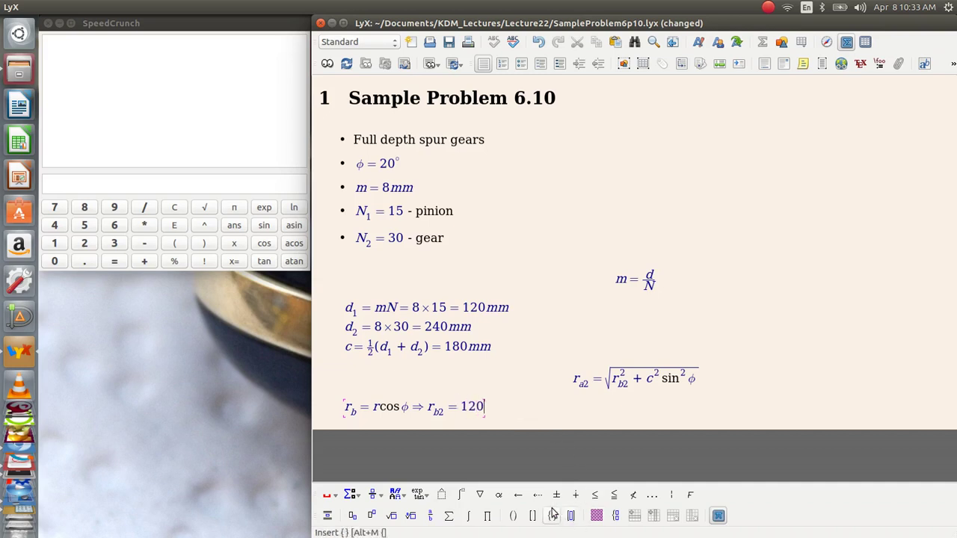
left_click(557, 496)
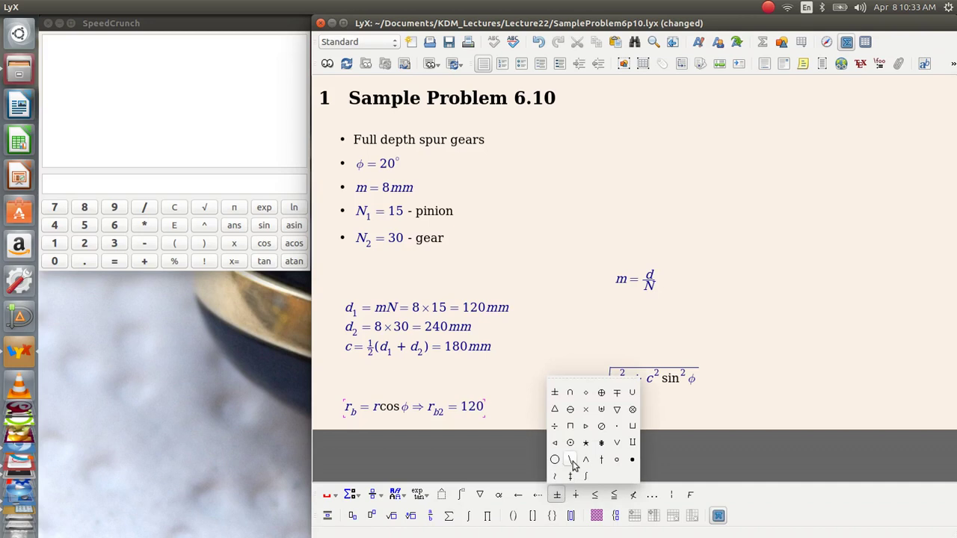
left_click(586, 410)
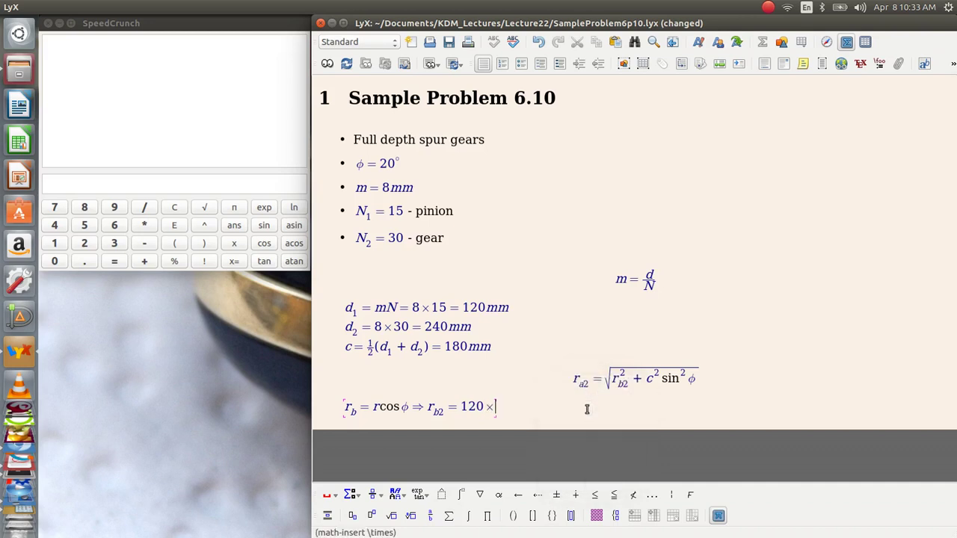
left_click(420, 495)
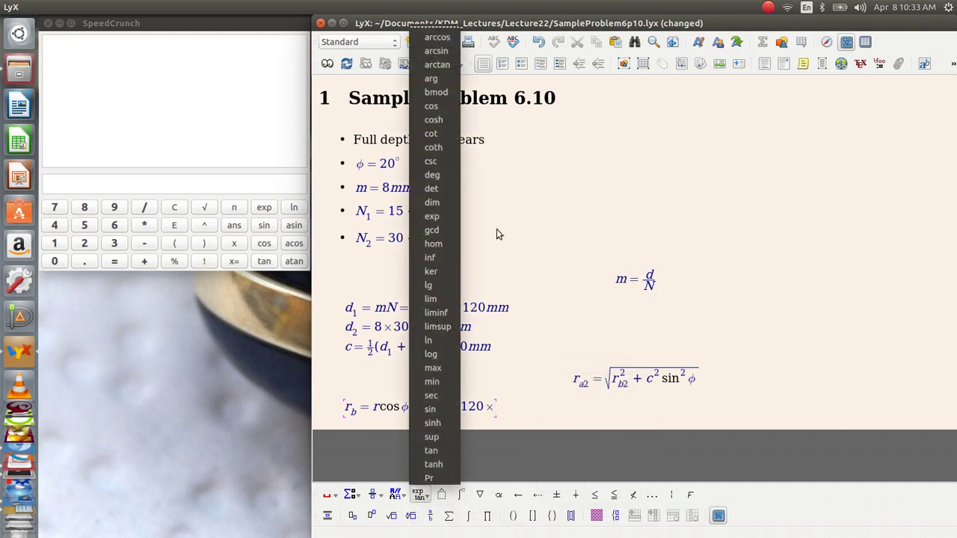
left_click(432, 105)
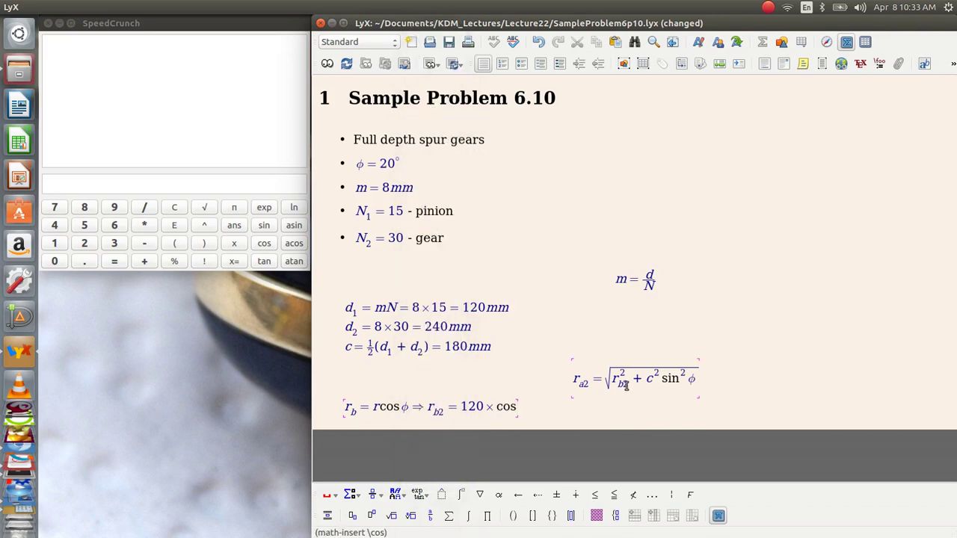
type("20")
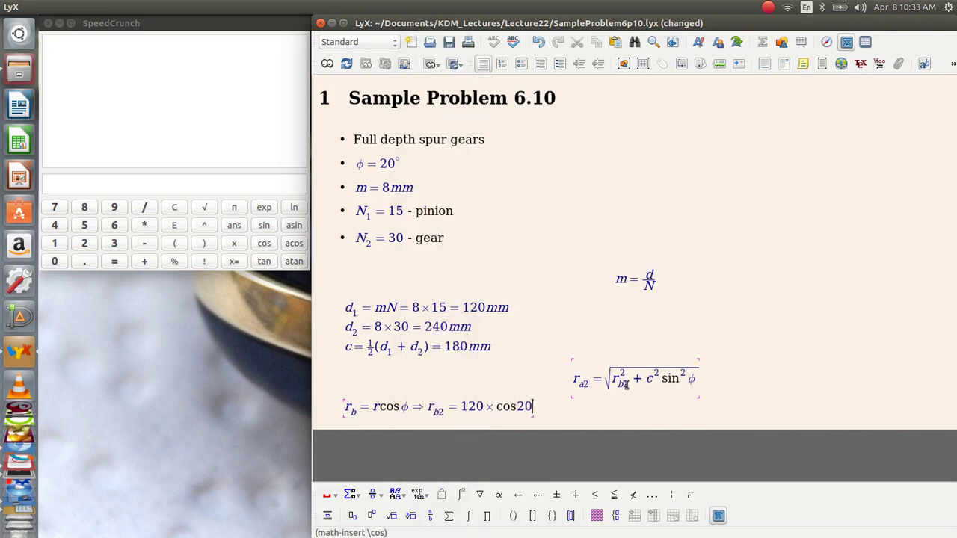
left_click(480, 495)
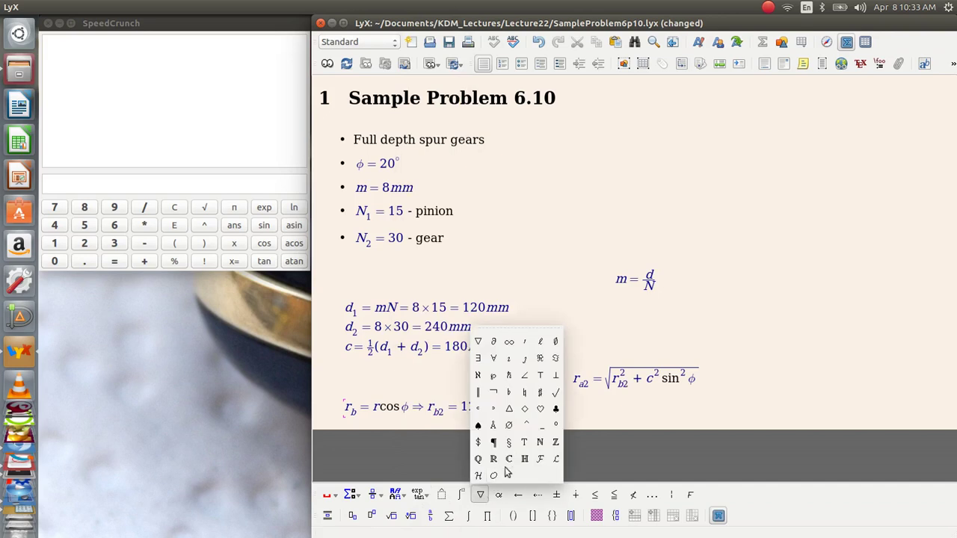
left_click(555, 425)
type("=")
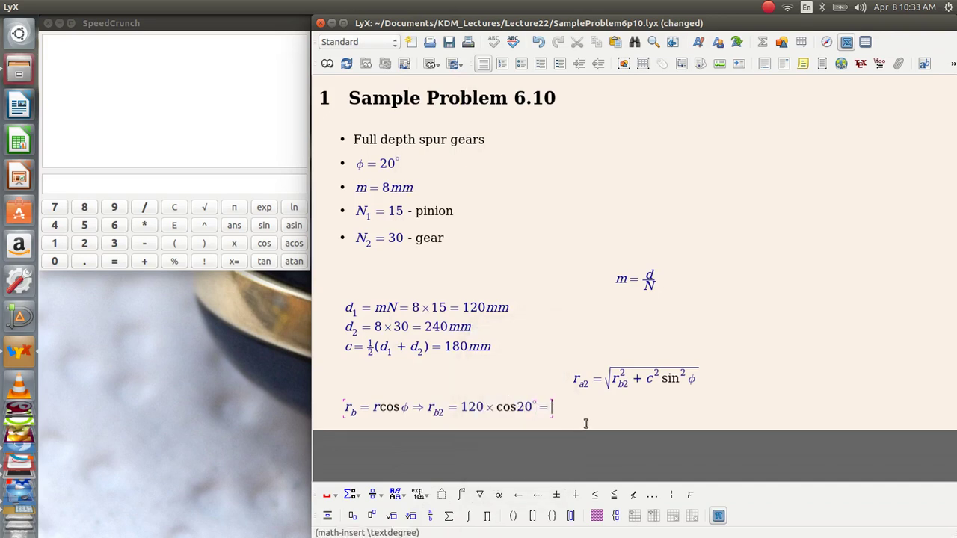
Step: Compute 120*cos(20) on the SpeedCrunch keypad, getting 112.763, then return to LyX
left_click(54, 249)
left_click(83, 245)
left_click(63, 264)
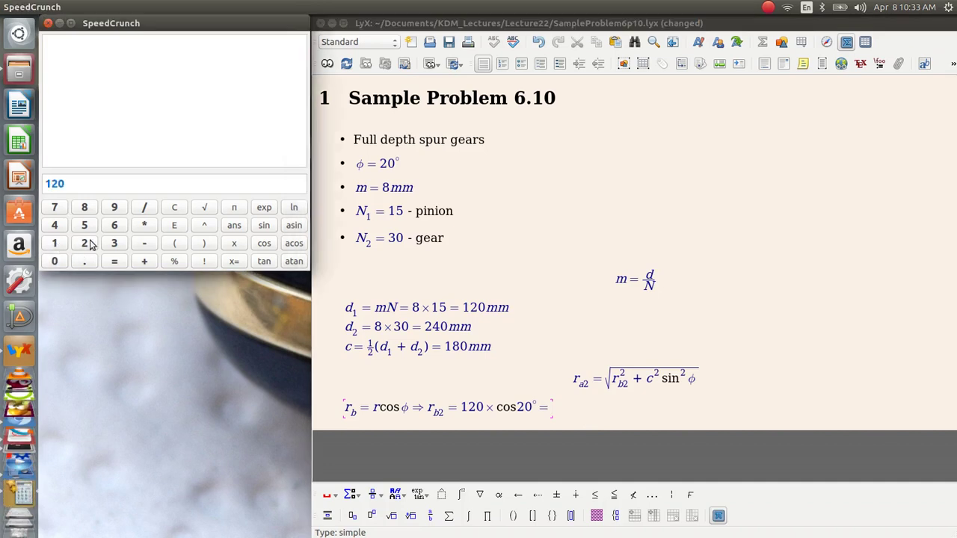
left_click(146, 225)
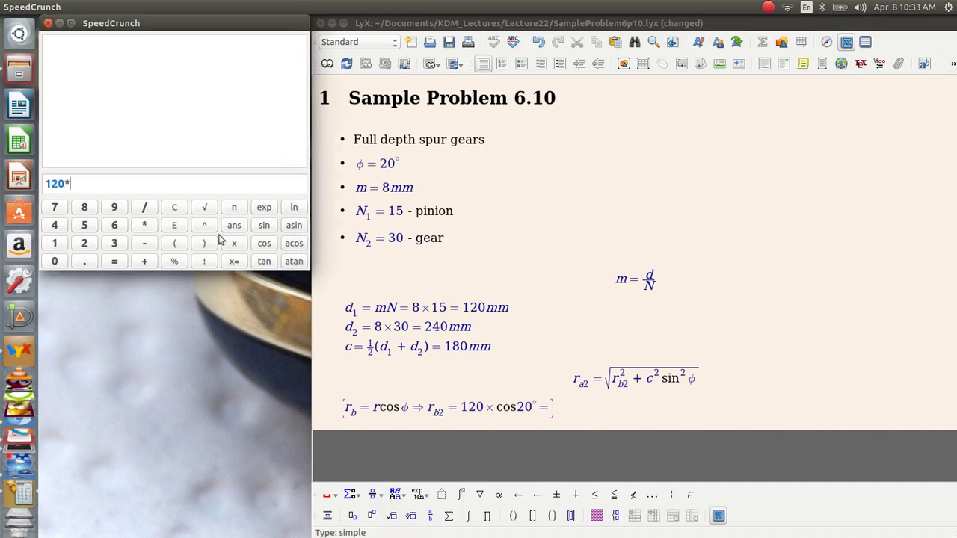
left_click(264, 245)
left_click(86, 244)
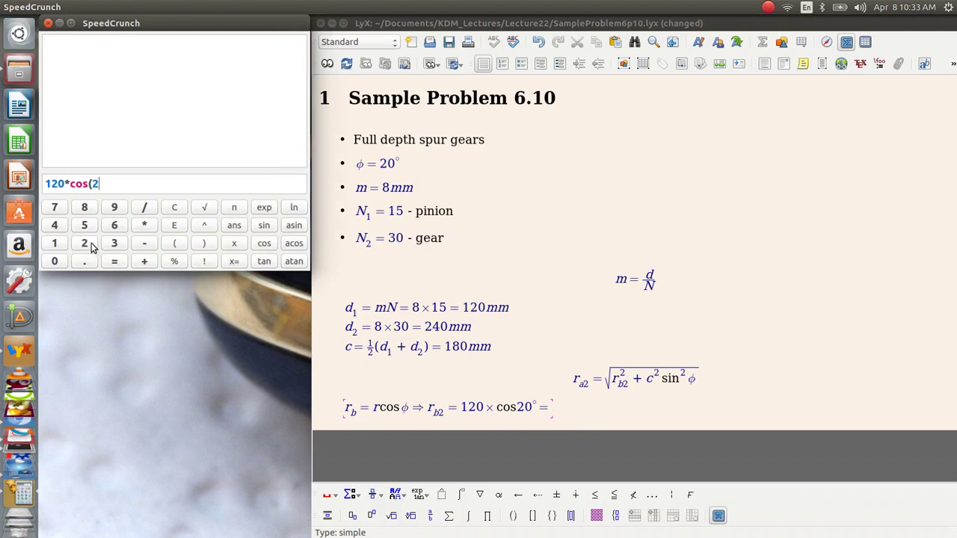
left_click(59, 262)
left_click(202, 246)
left_click(115, 262)
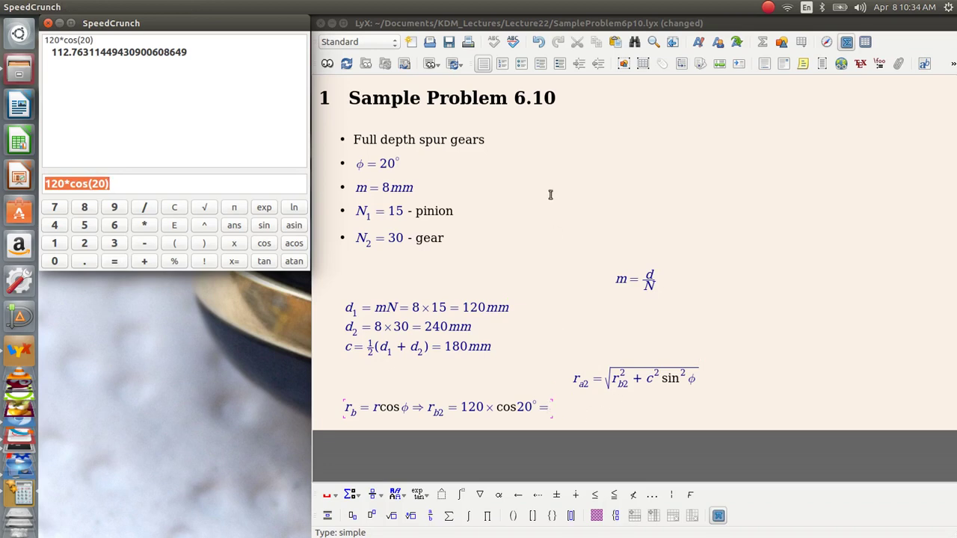
left_click(543, 40)
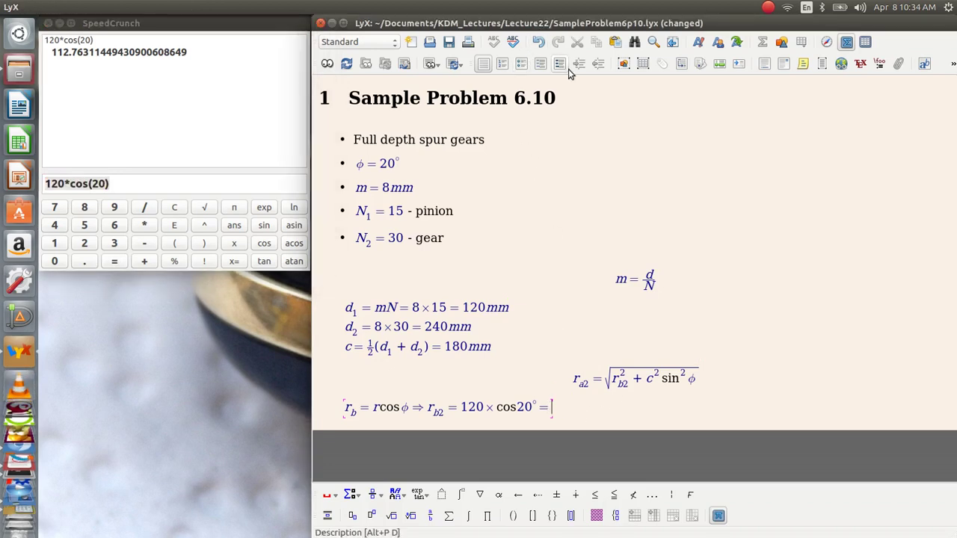
Step: End the base-radius formula with 112.76mm and add a new paragraph below
type("112")
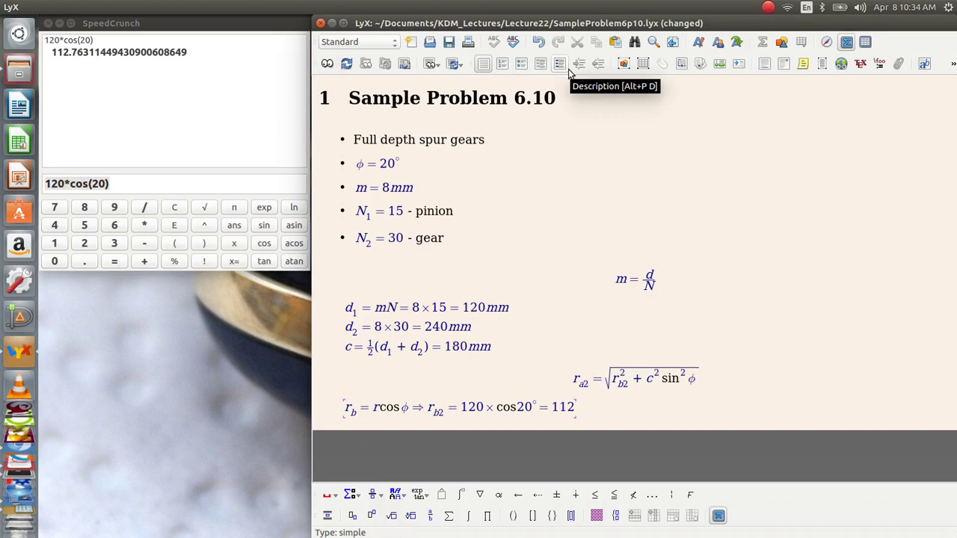
type(".76mm")
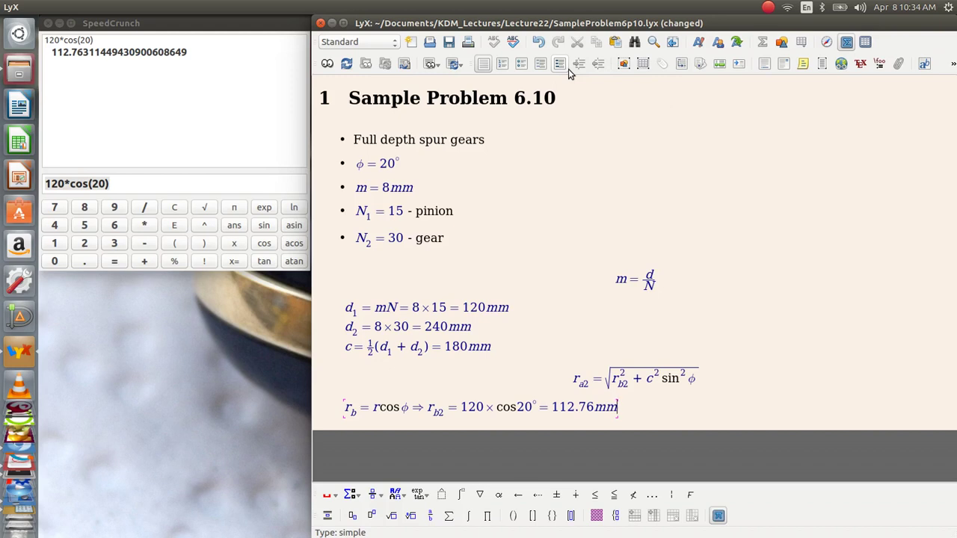
key("Right")
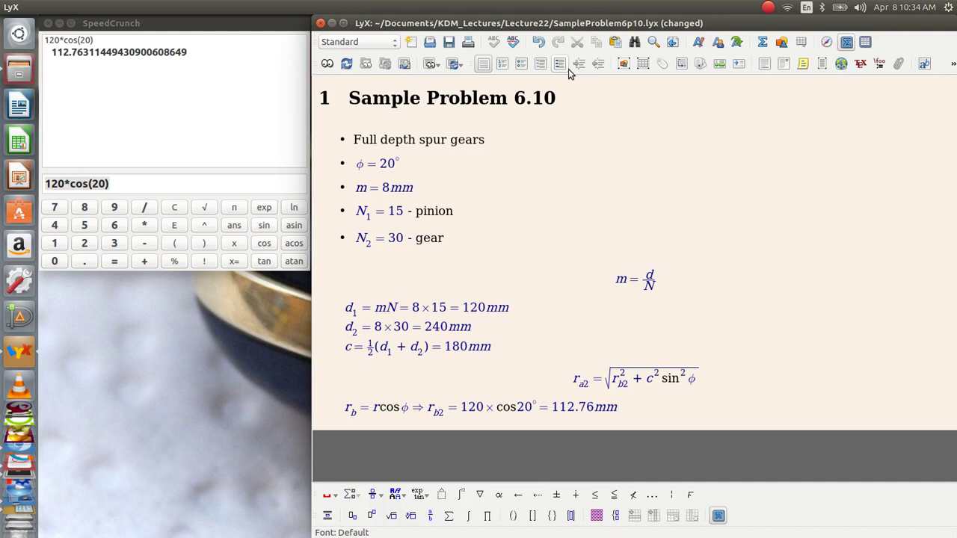
key("Return")
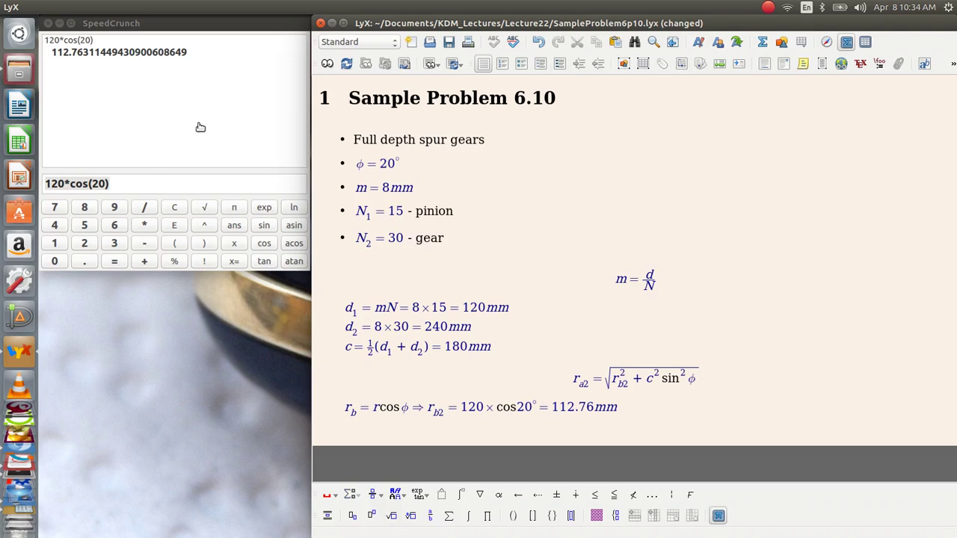
Step: In SpeedCrunch, reuse the 112.763 result, square it, and trim the base to 112.76^2
left_click(133, 56)
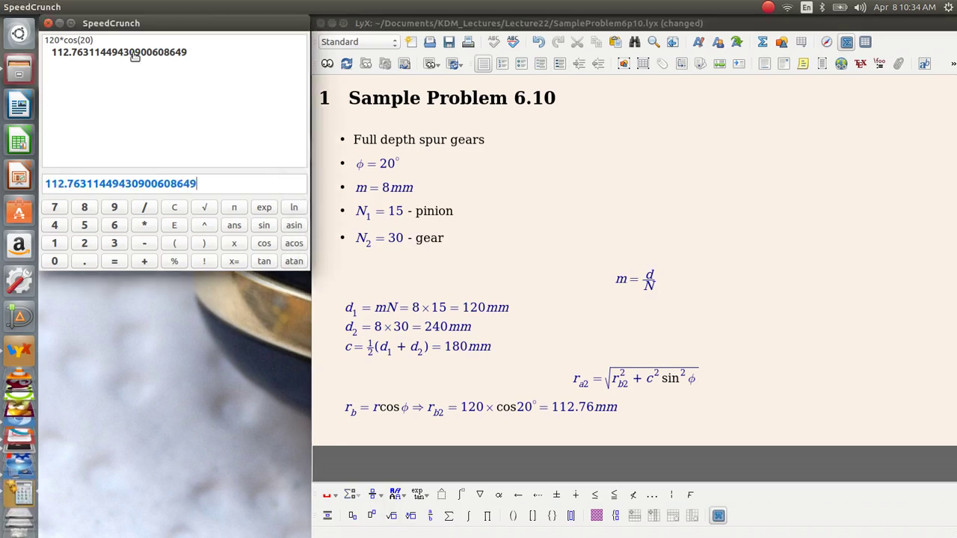
left_click(205, 225)
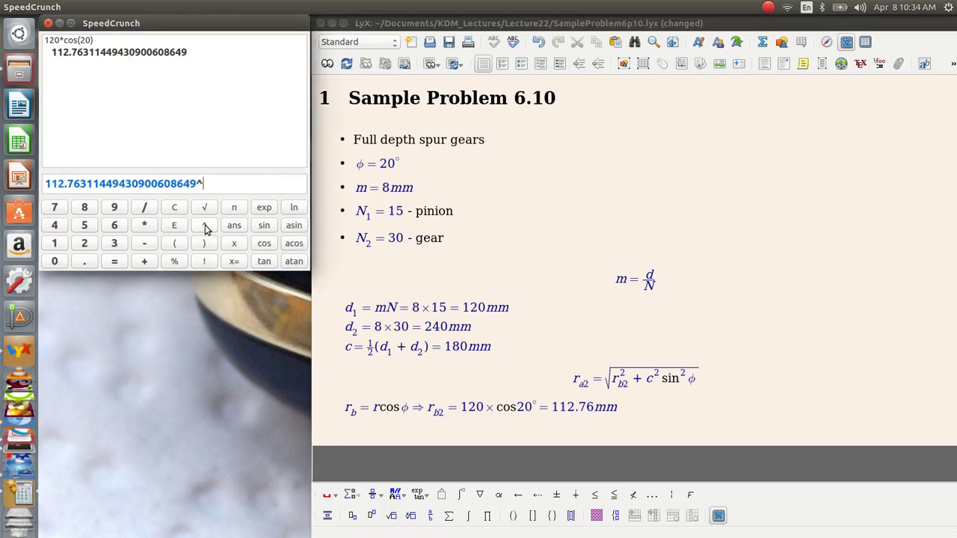
left_click(83, 243)
left_click(198, 184)
key("BackSpace")
key("BackSpace")
key("BackSpace")
key("BackSpace")
key("BackSpace")
key("BackSpace")
key("BackSpace")
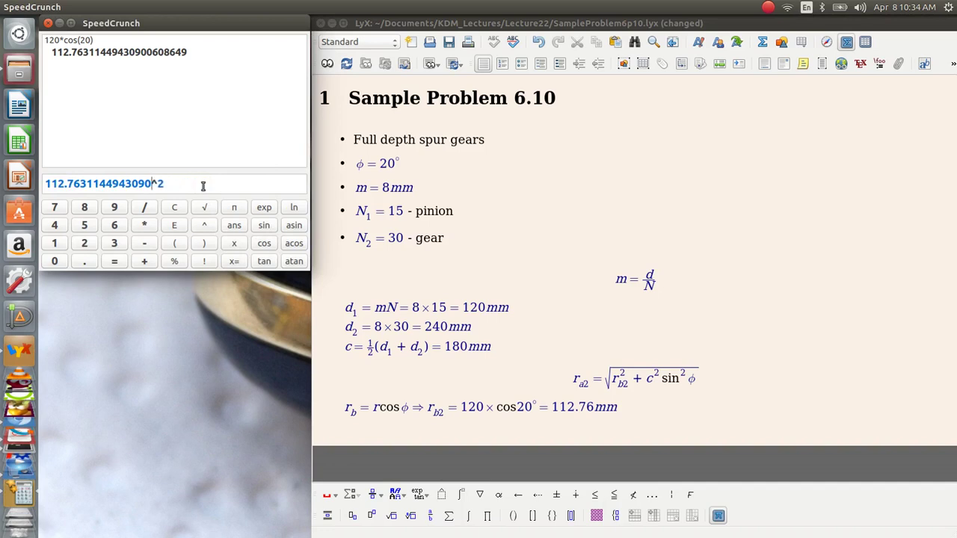
key("BackSpace")
key("BackSpace")
key("BackSpace")
key("BackSpace")
key("BackSpace")
key("BackSpace")
key("BackSpace")
key("BackSpace")
key("BackSpace")
key("BackSpace")
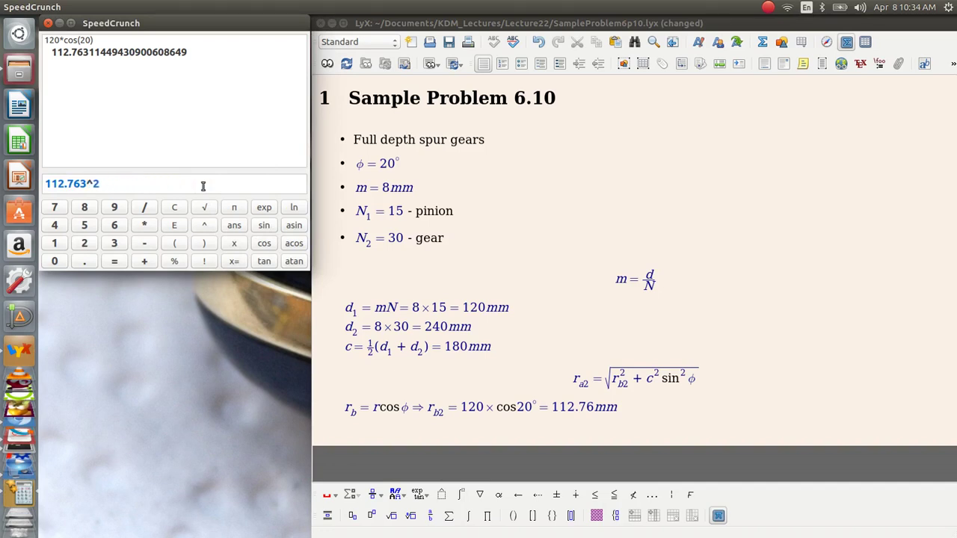
key("BackSpace")
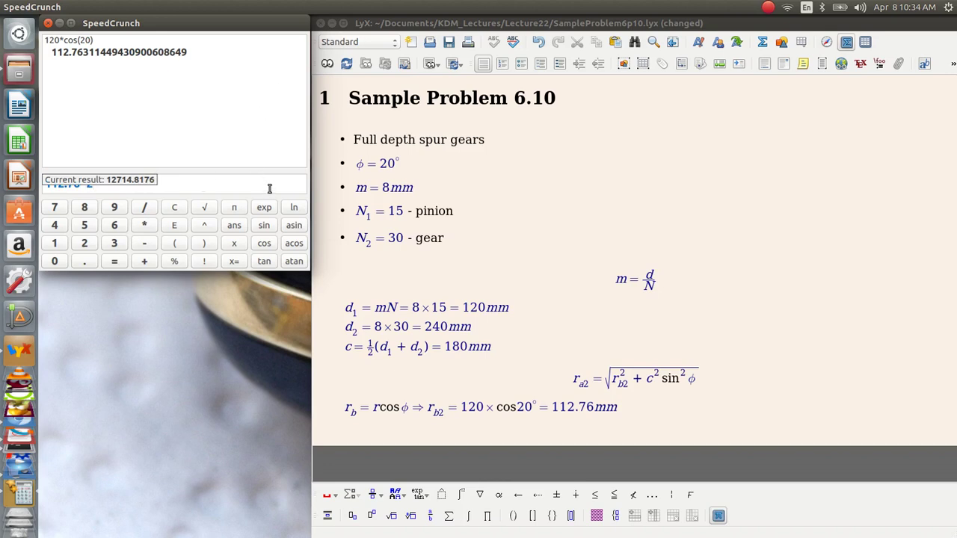
Step: Evaluate sqrt(112.76^2+180^2*sin(20)^2) to 128.4713…, then start a new line in LyX
type("+")
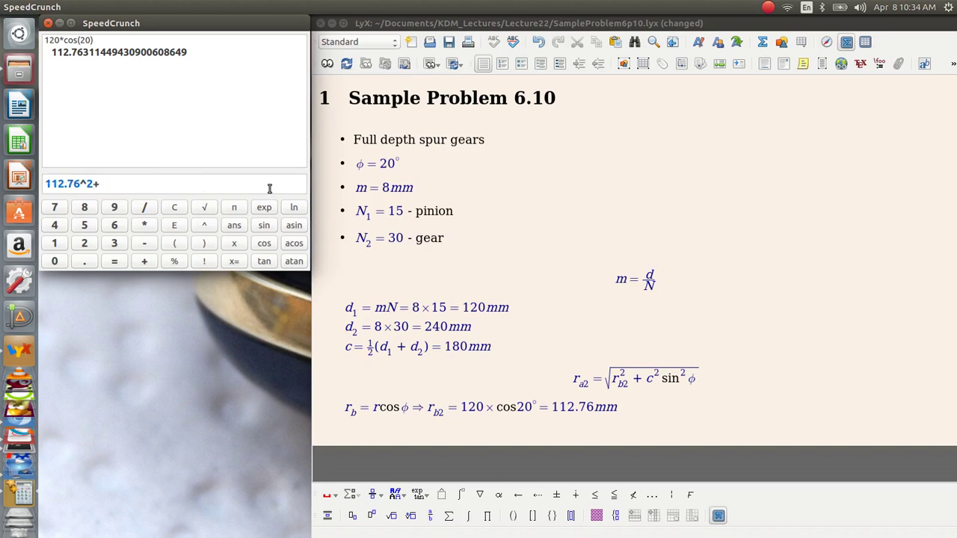
type("180^2")
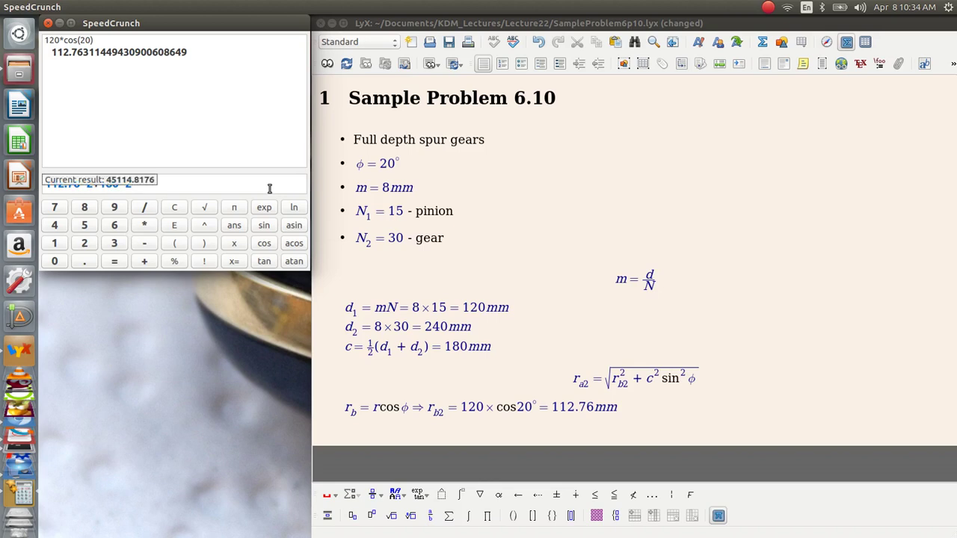
type("*")
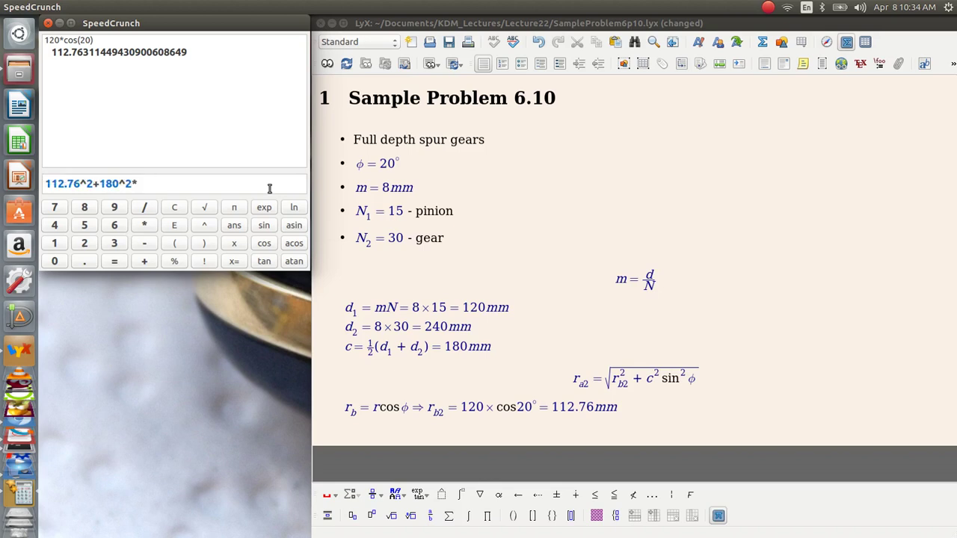
left_click(264, 228)
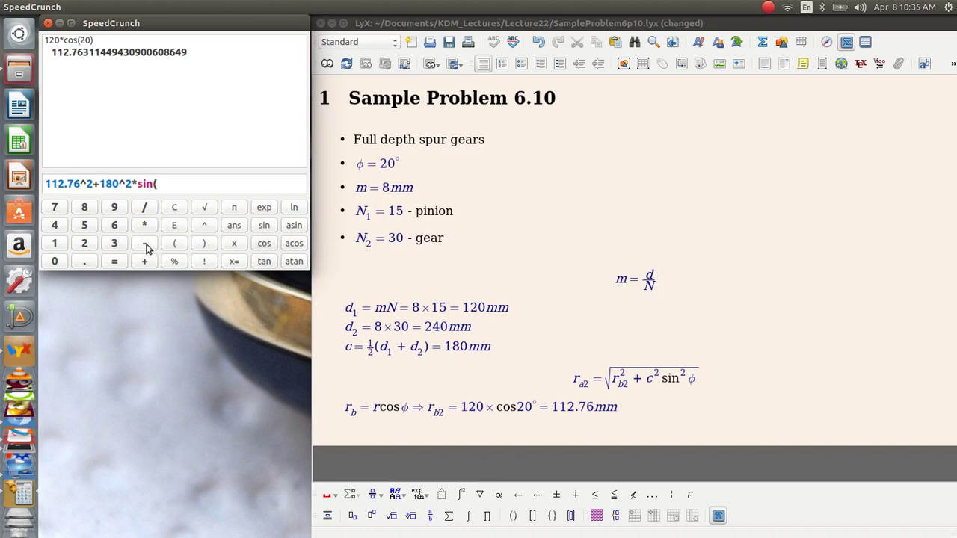
type("20")
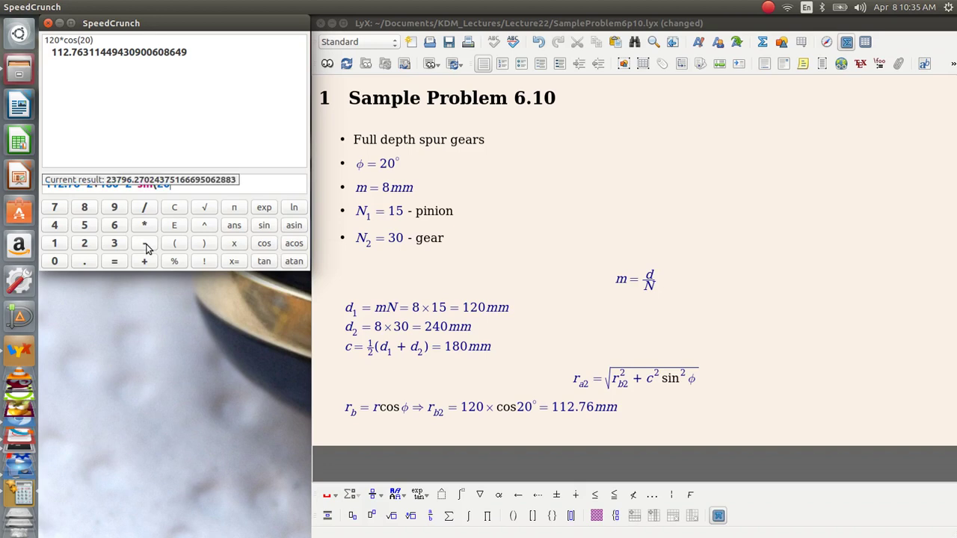
type(")")
left_click(203, 226)
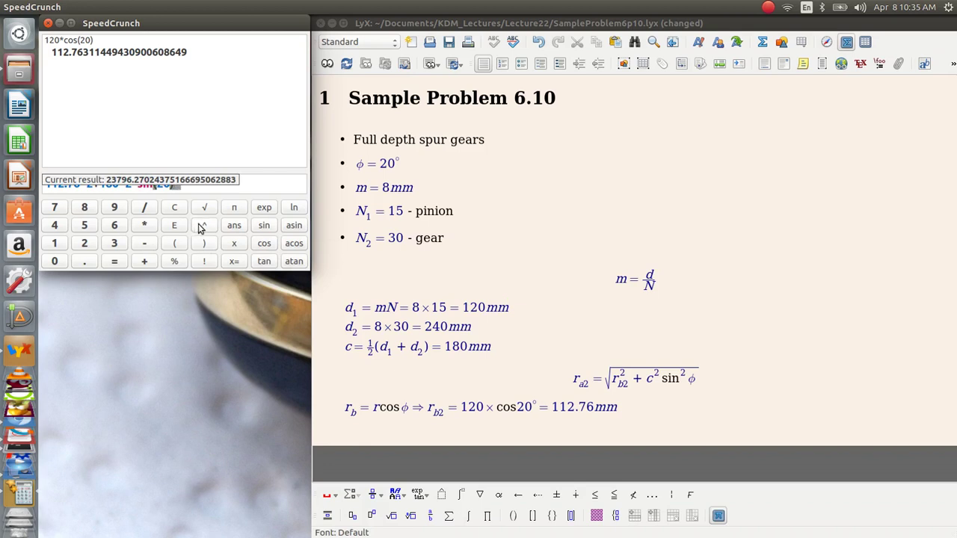
type("2")
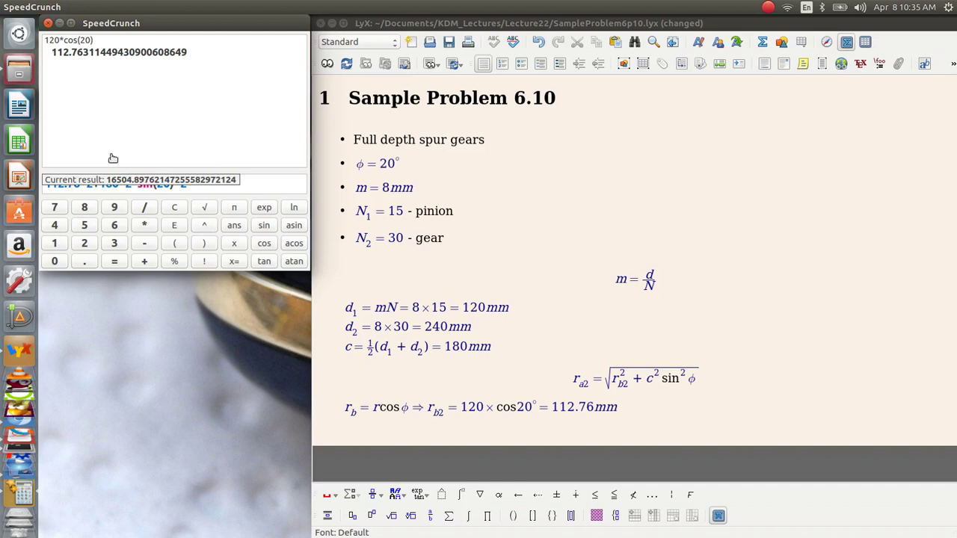
left_click(204, 209)
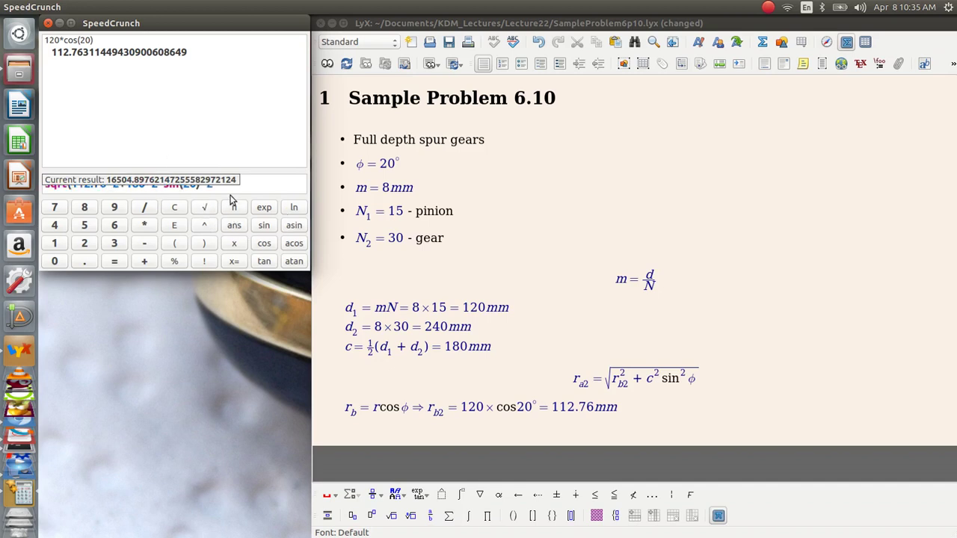
type(")")
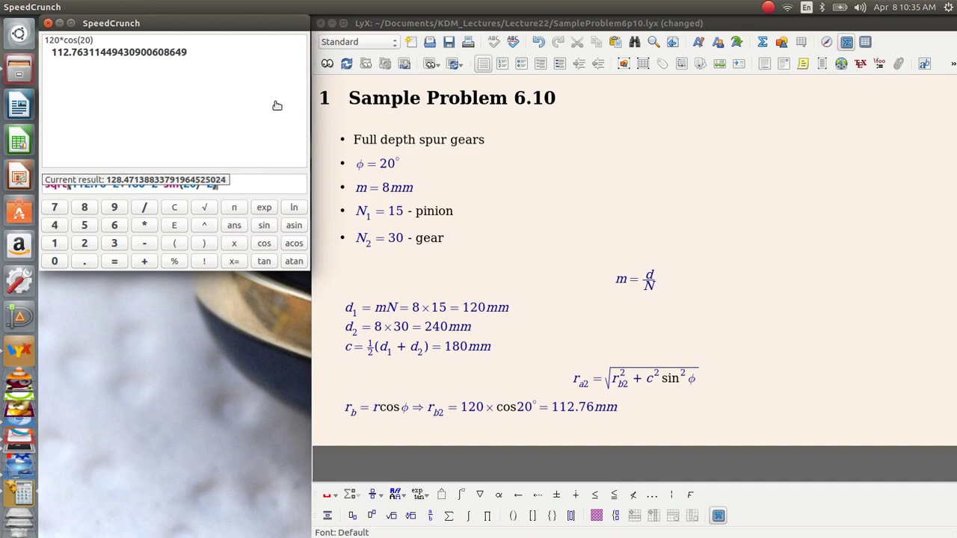
key("Return")
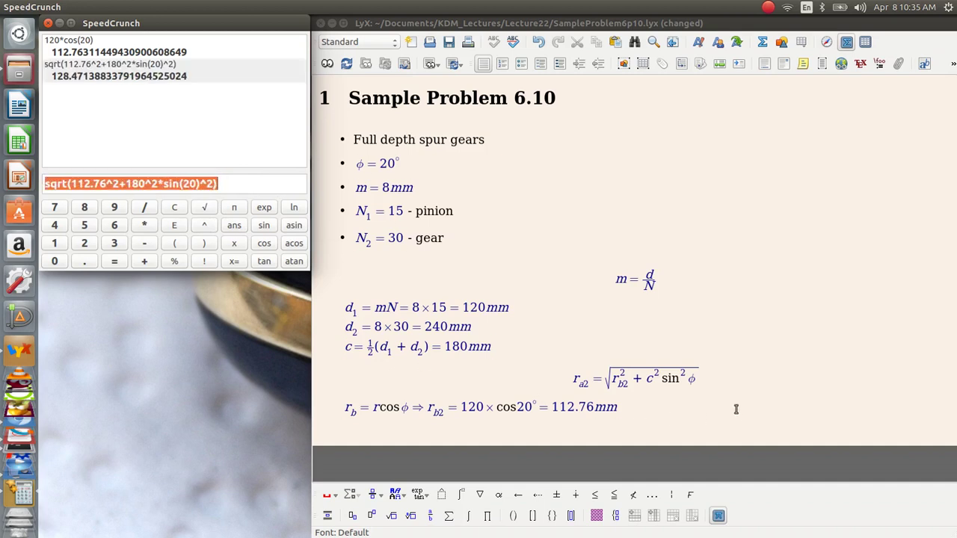
left_click(651, 408)
key("Return")
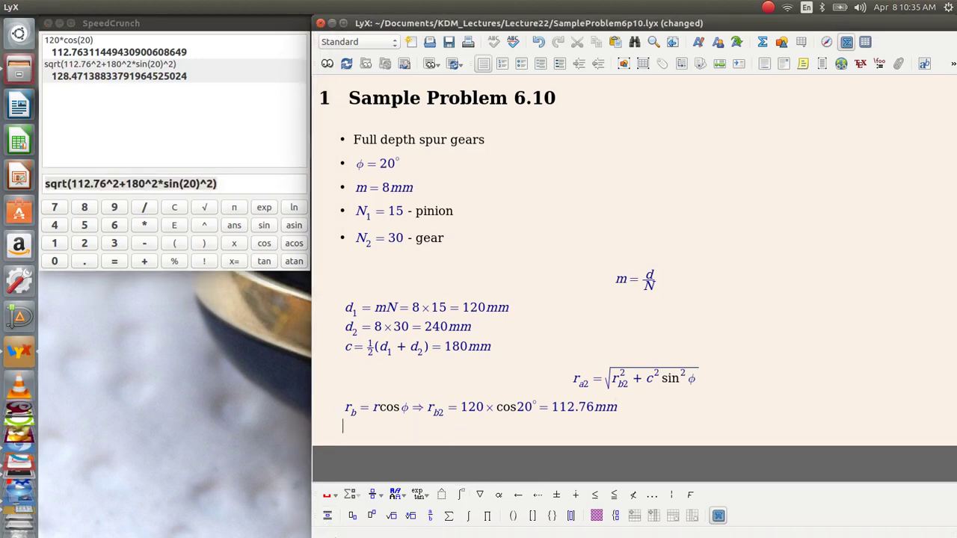
Step: Add the centred equation r_a2 = 128.47mm with a new paragraph below it
left_click(327, 516)
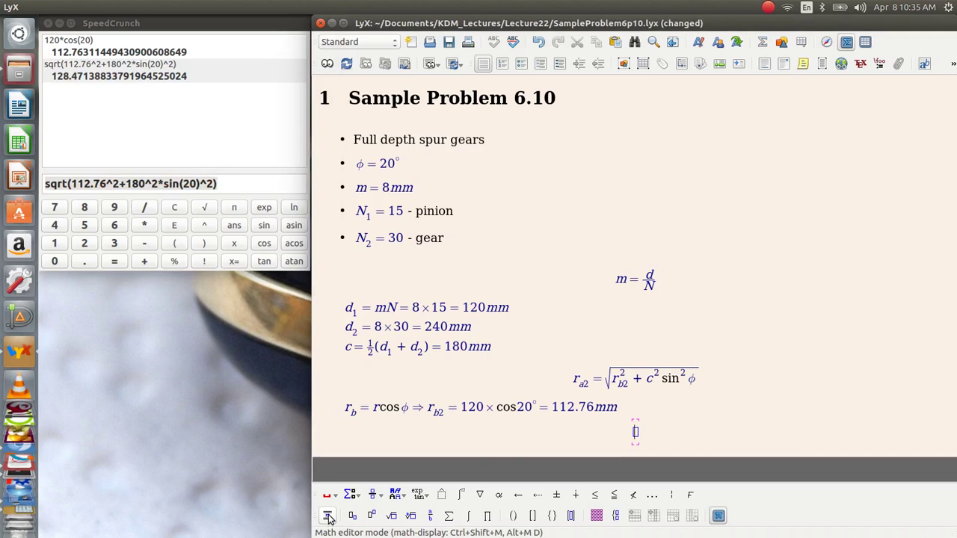
type("r_a2")
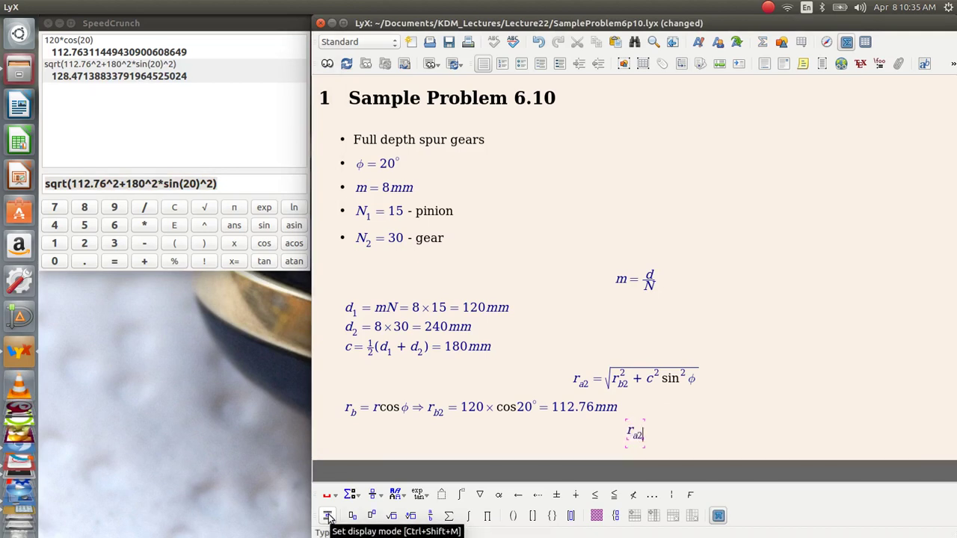
key("Right")
type("= 12")
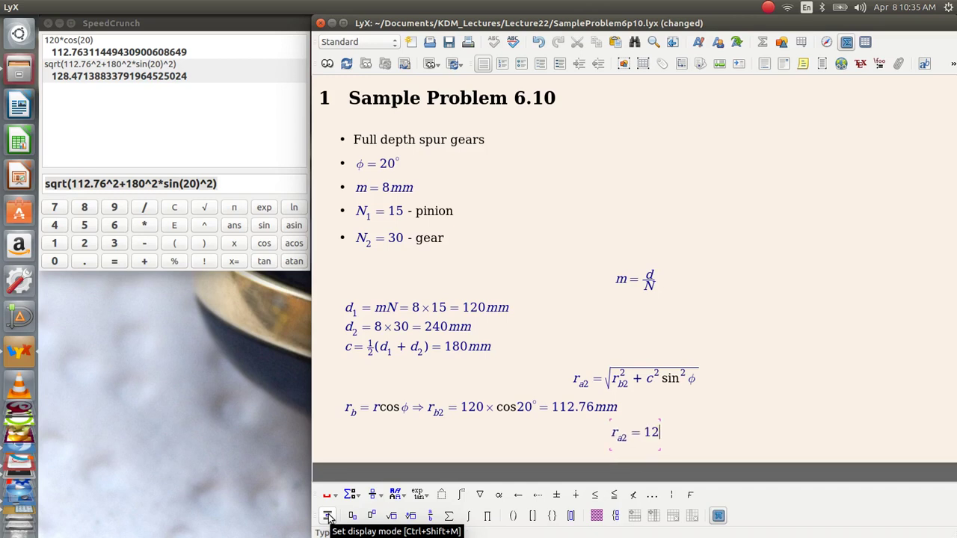
type("8.47mm")
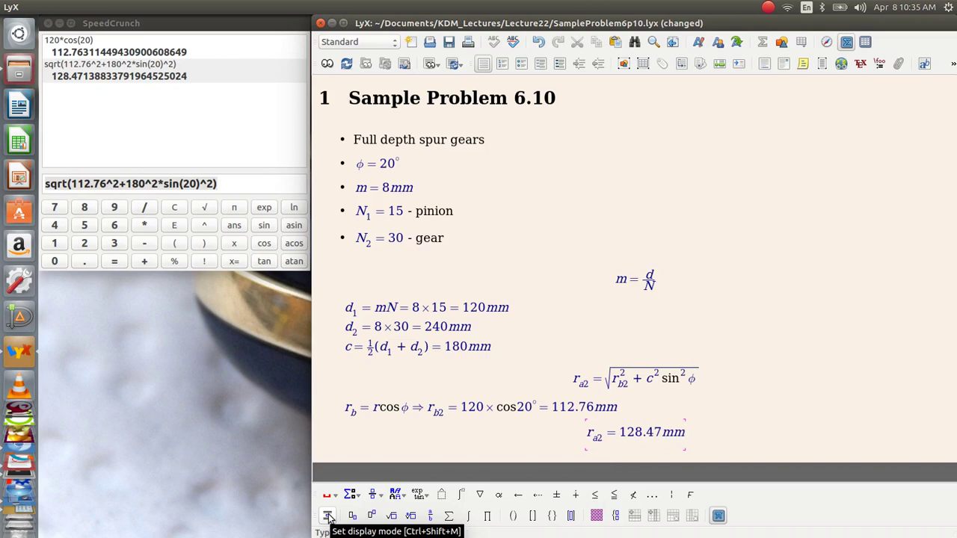
key("Escape")
key("Return")
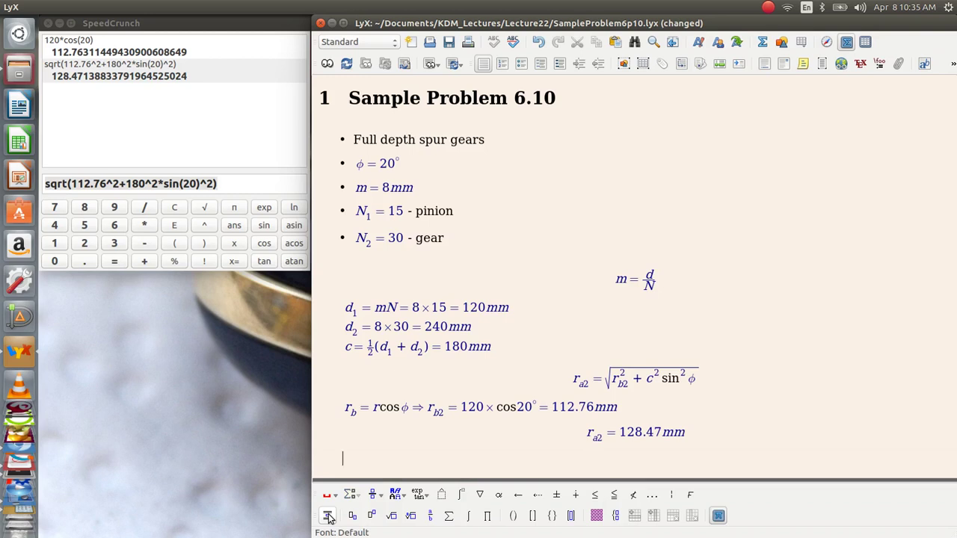
Step: Write the line 'Table 6.1,' followed by the inline formula a = m = 8mm
type("Table 6.1")
type(",")
left_click(762, 43)
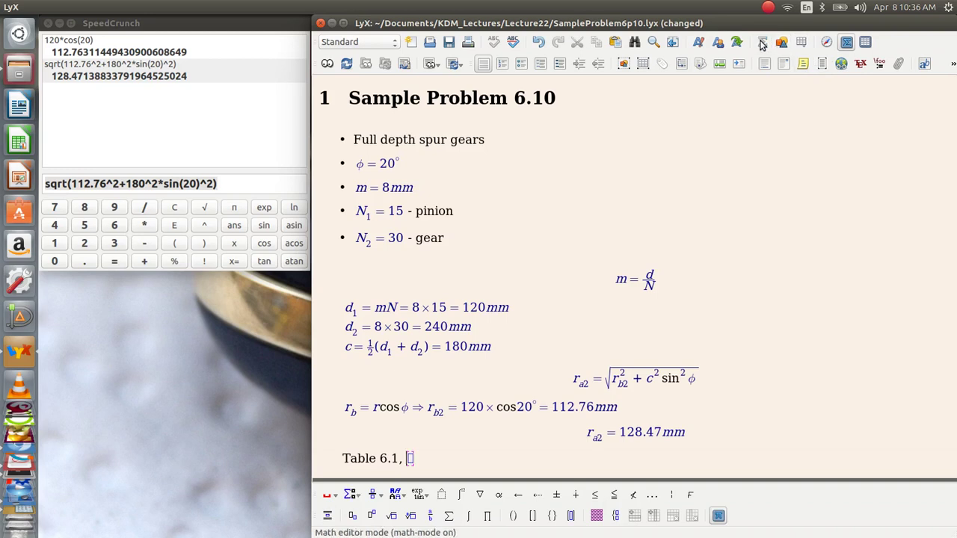
type("a = m = 8mm")
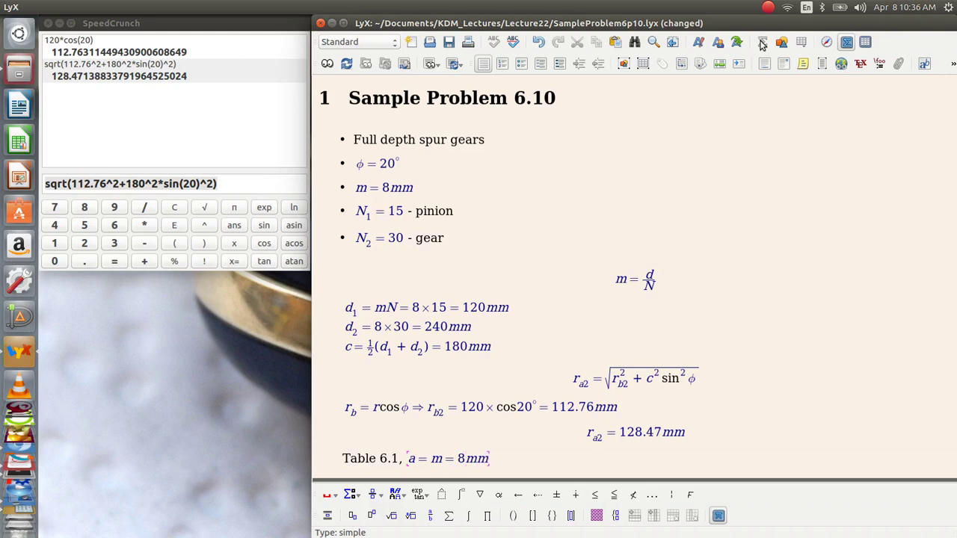
left_click(762, 43)
key("Return")
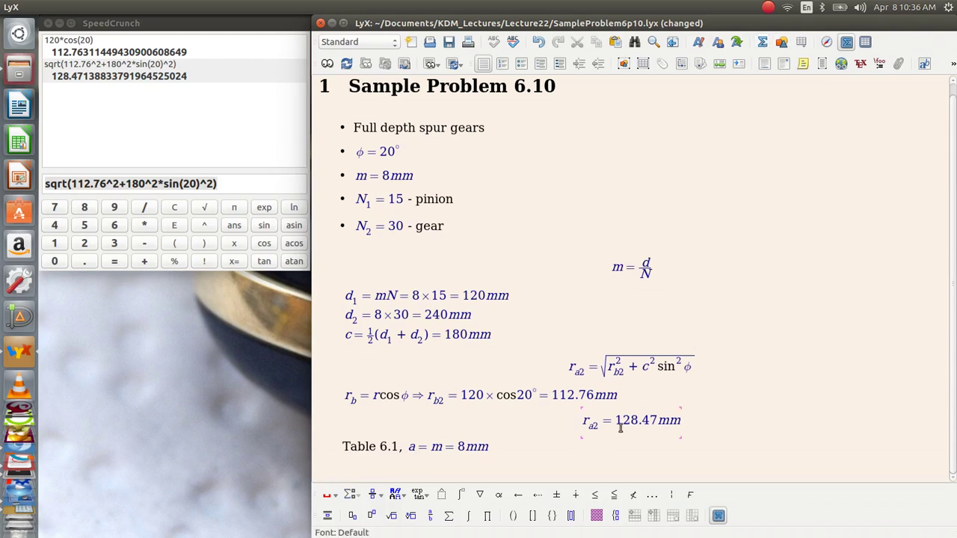
Step: Change the 128.47mm equation's subscript to max a2, then add a new paragraph
double_click(590, 424)
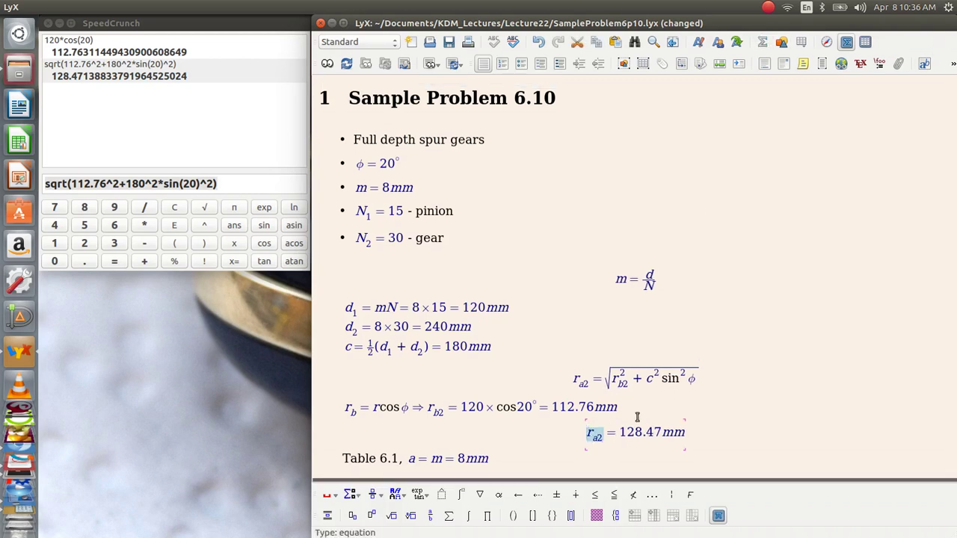
key("Left")
key("Right")
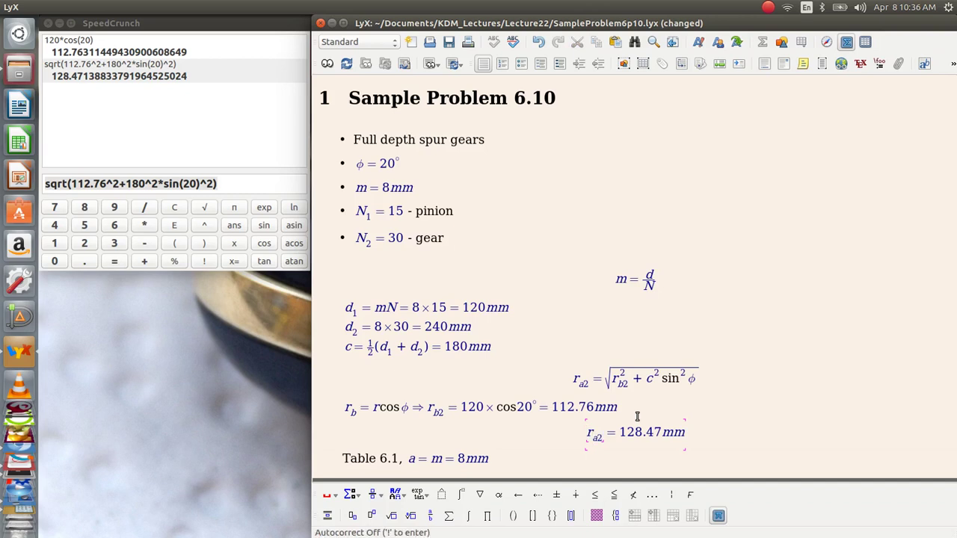
type("max,")
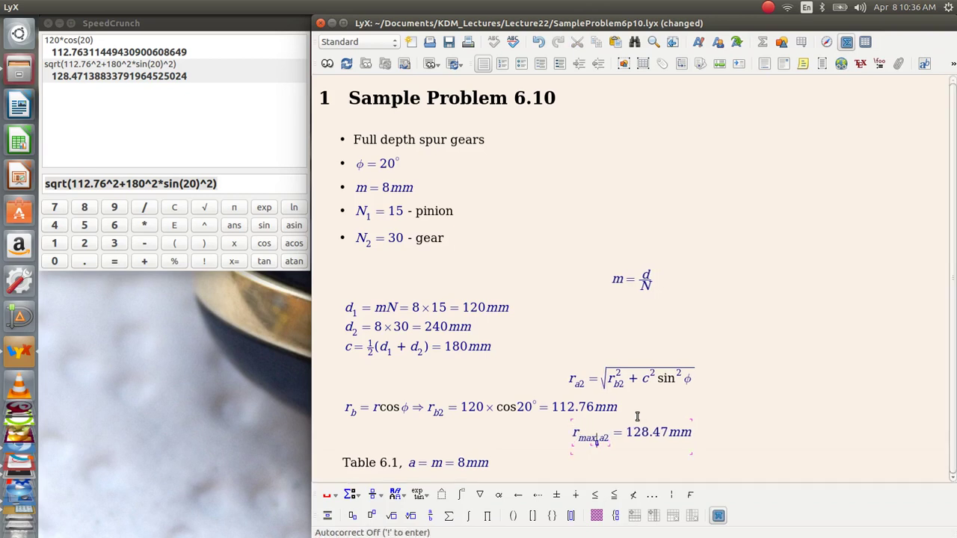
left_click(580, 458)
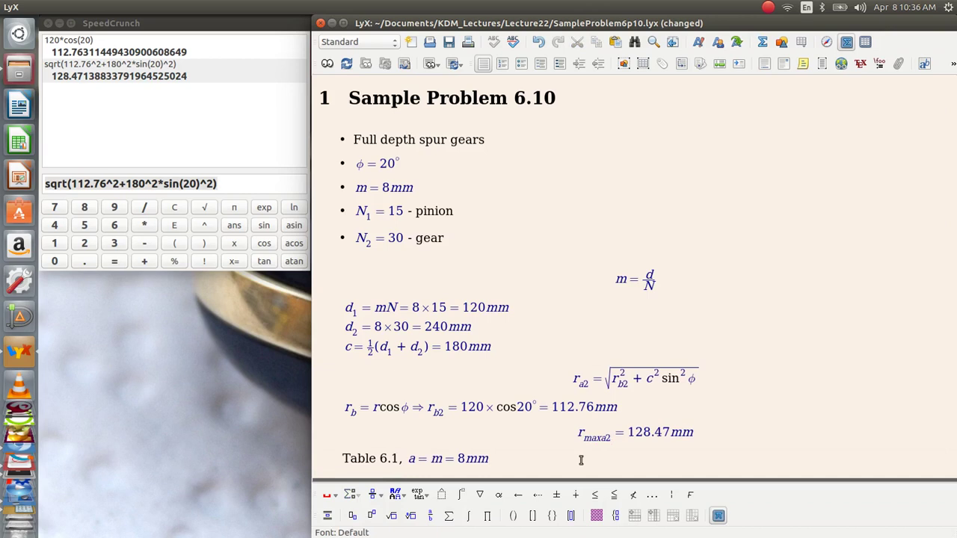
key("Return")
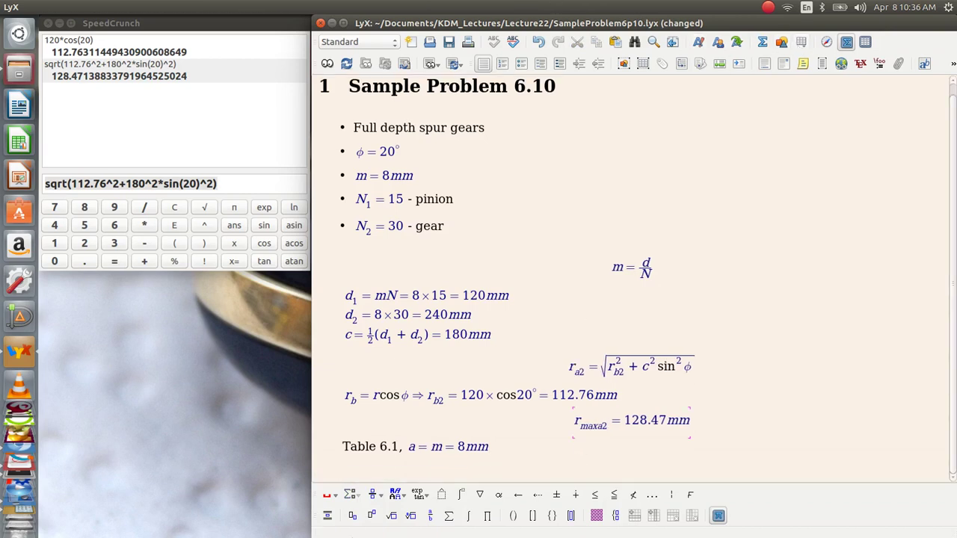
Step: Add the centred equation r_a2 = 120 + 8 = 128mm with an empty paragraph beneath
left_click(327, 516)
type("r_")
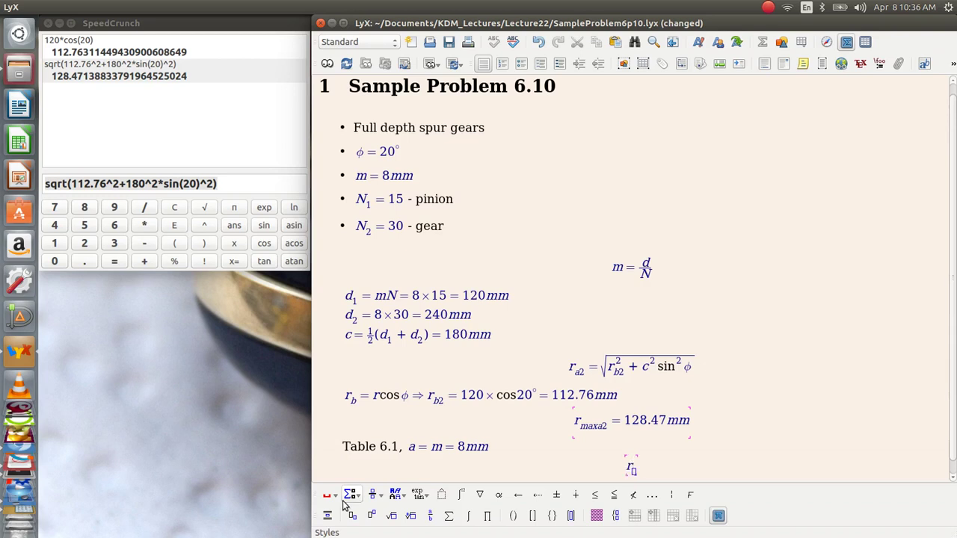
type("a2 ")
type("=")
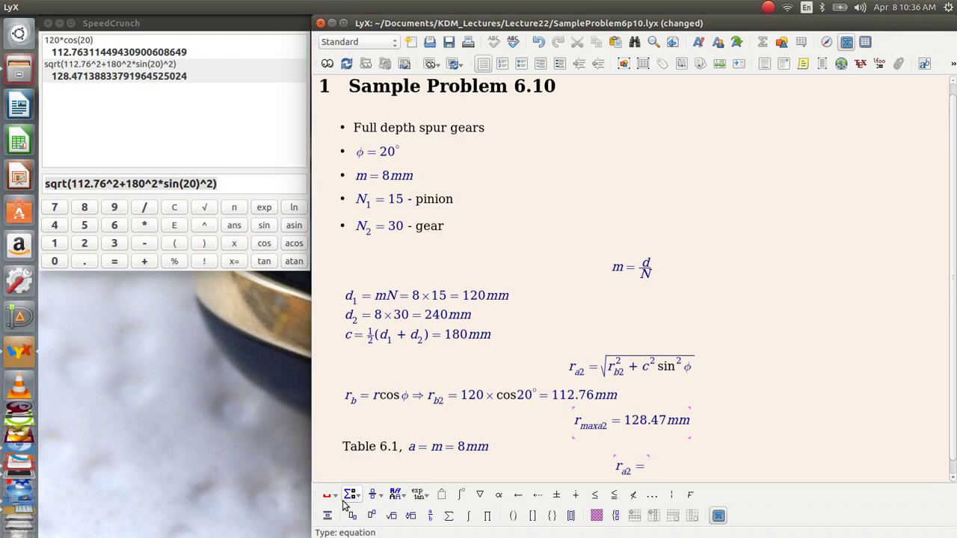
type("120 + 8 = 128")
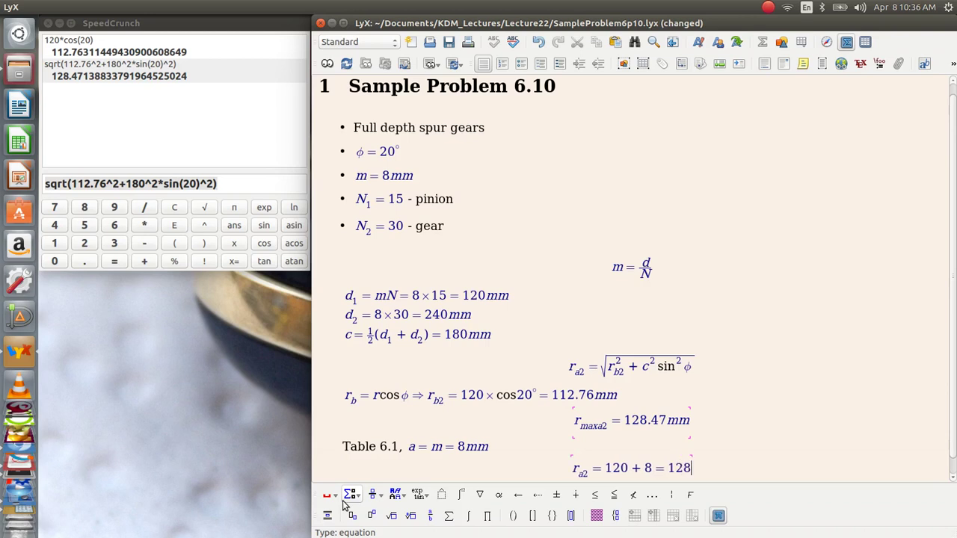
type("mm")
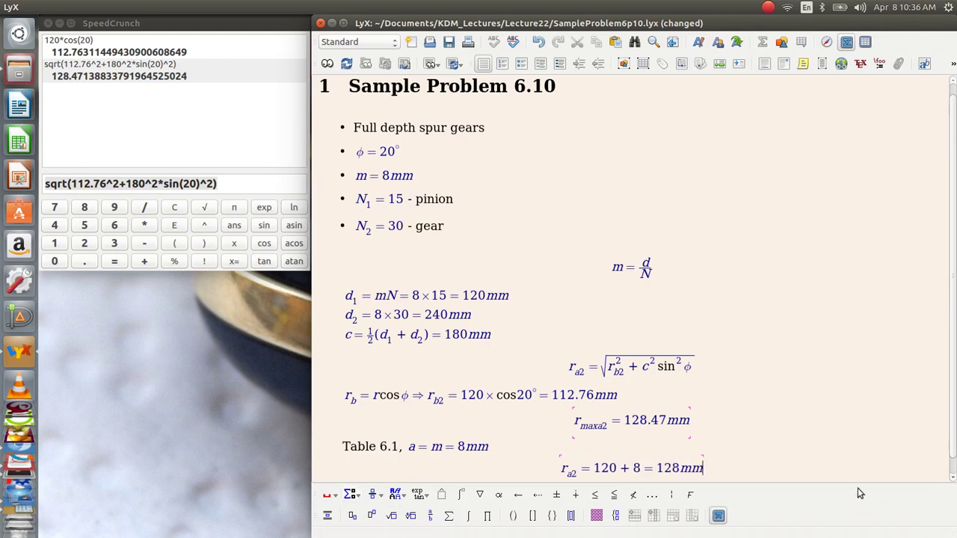
key("Right")
key("Return")
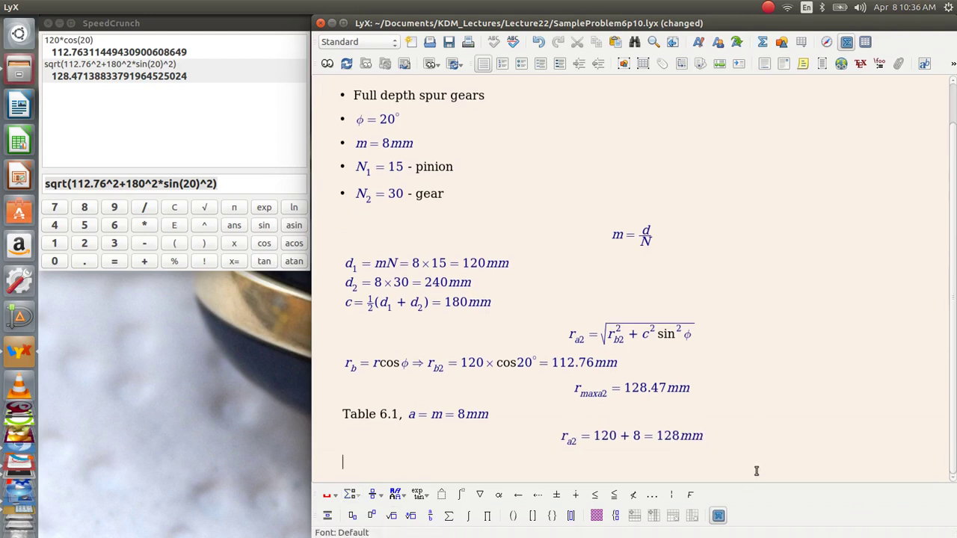